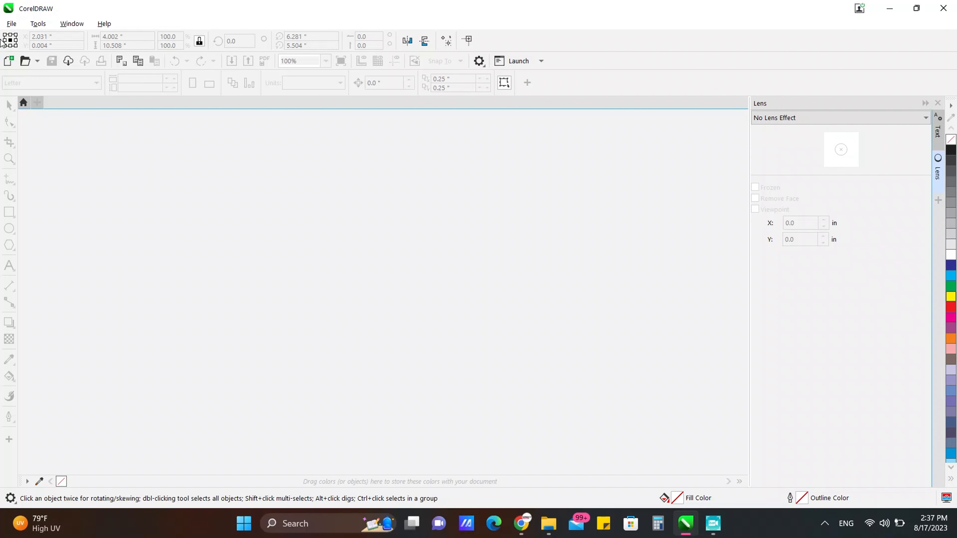
Step: Create a new landscape document from the Cricut preset, 9.25 × 6.75 inches
{"action": "left_click", "coordinate": [11, 24]}
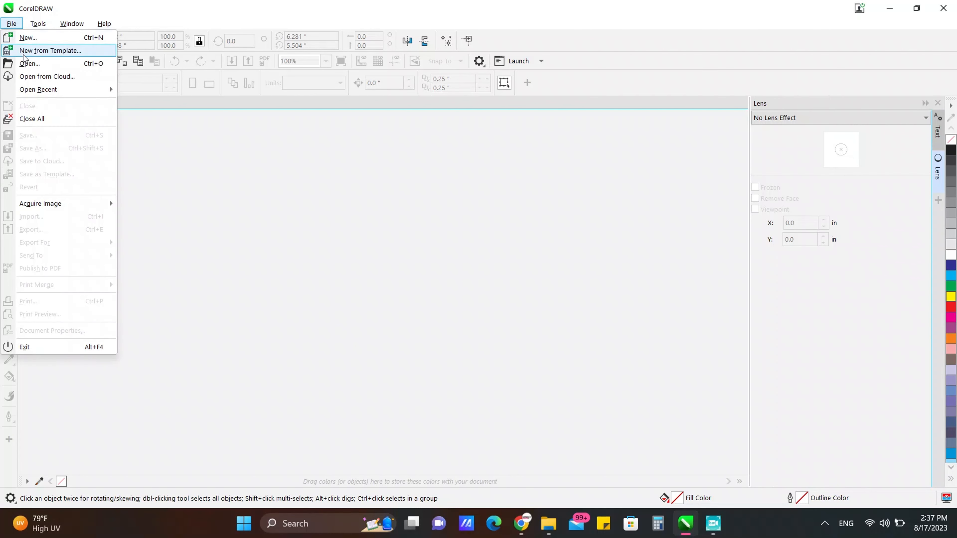
{"action": "left_click", "coordinate": [27, 37]}
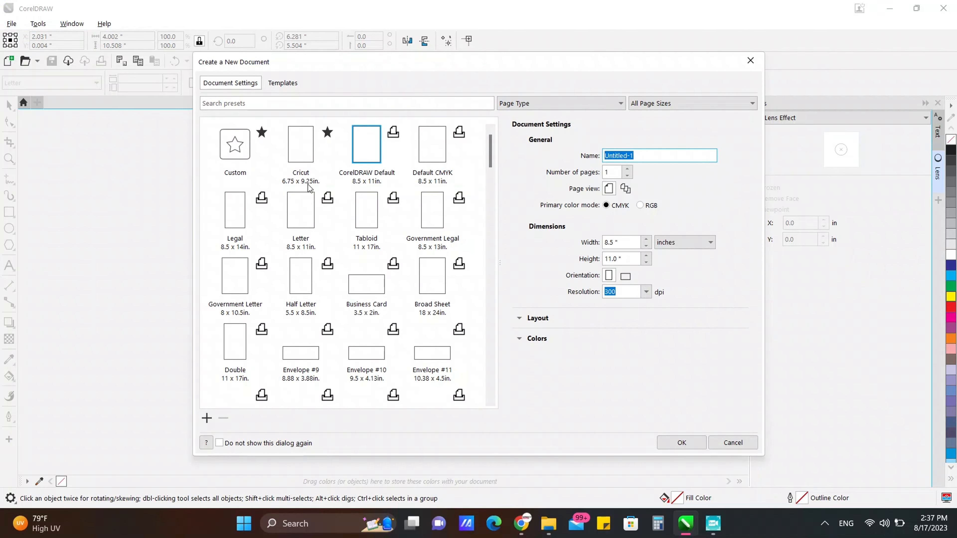
{"action": "left_click", "coordinate": [303, 147]}
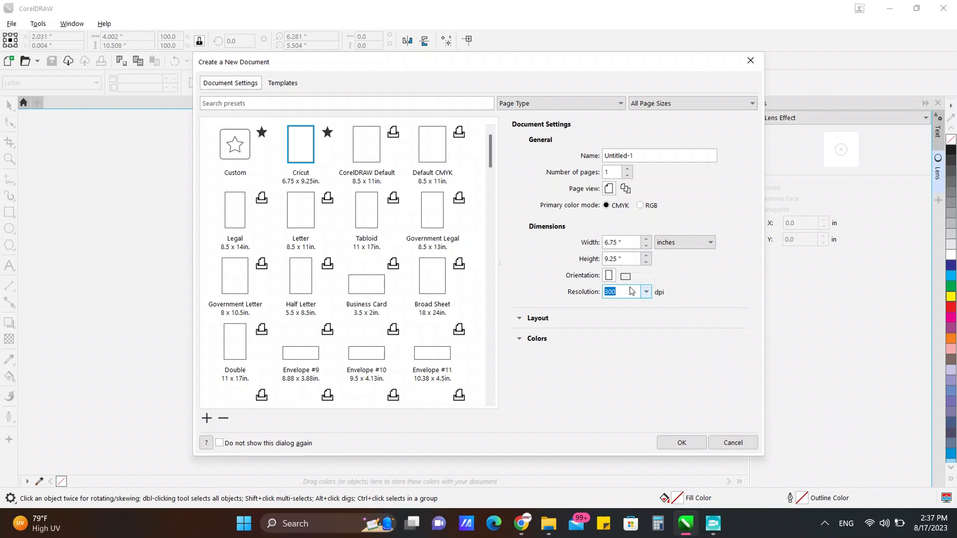
{"action": "left_click", "coordinate": [625, 276]}
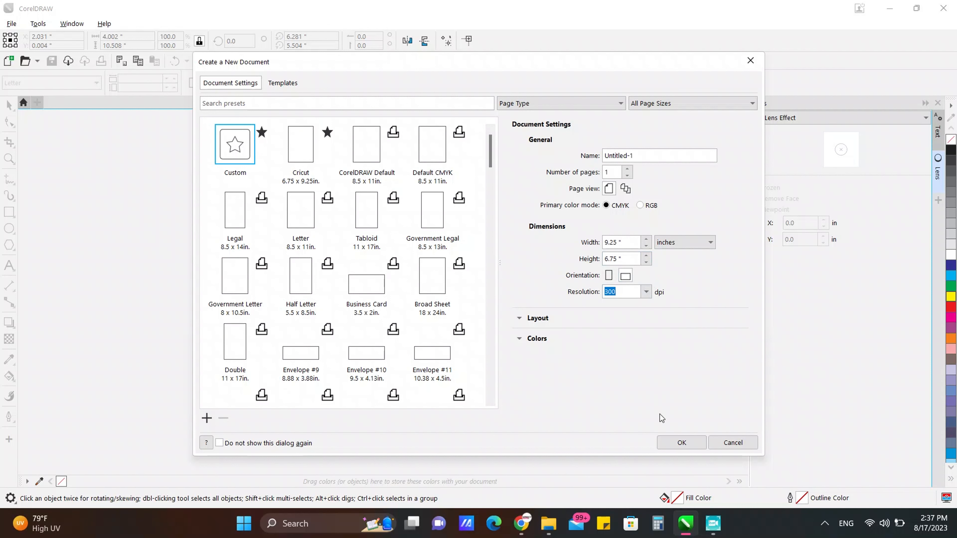
{"action": "left_click", "coordinate": [682, 440]}
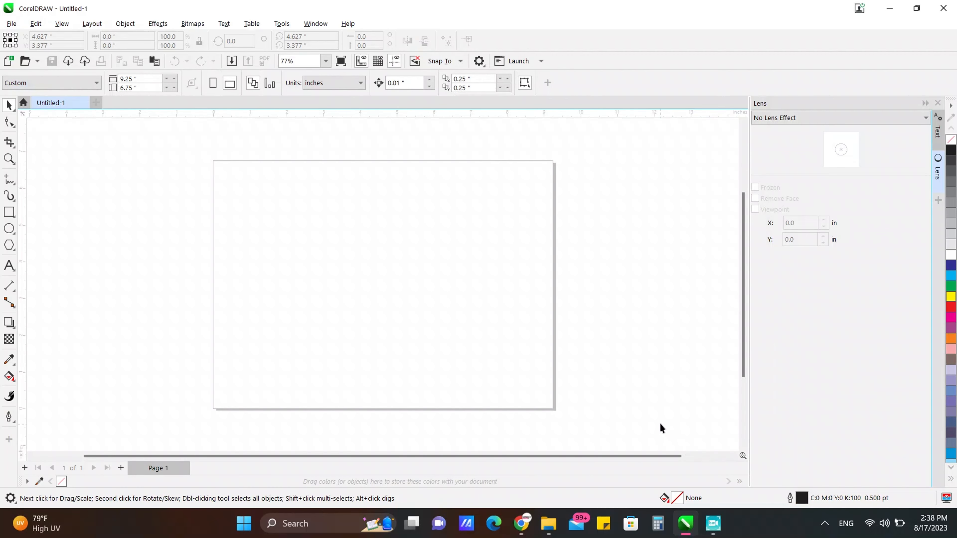
Step: Draw a rectangle and size it to 3.05 × 1.083 inches
{"action": "scroll", "coordinate": [241, 152], "scroll_direction": "up", "scroll_amount": 4}
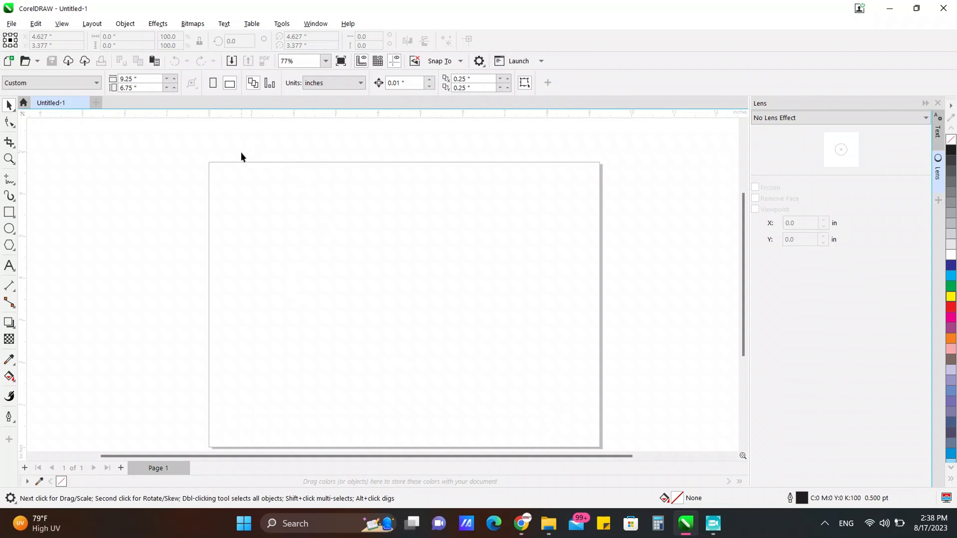
{"action": "left_click", "coordinate": [9, 212]}
{"action": "left_click_drag", "start_coordinate": [139, 187], "coordinate": [373, 271]}
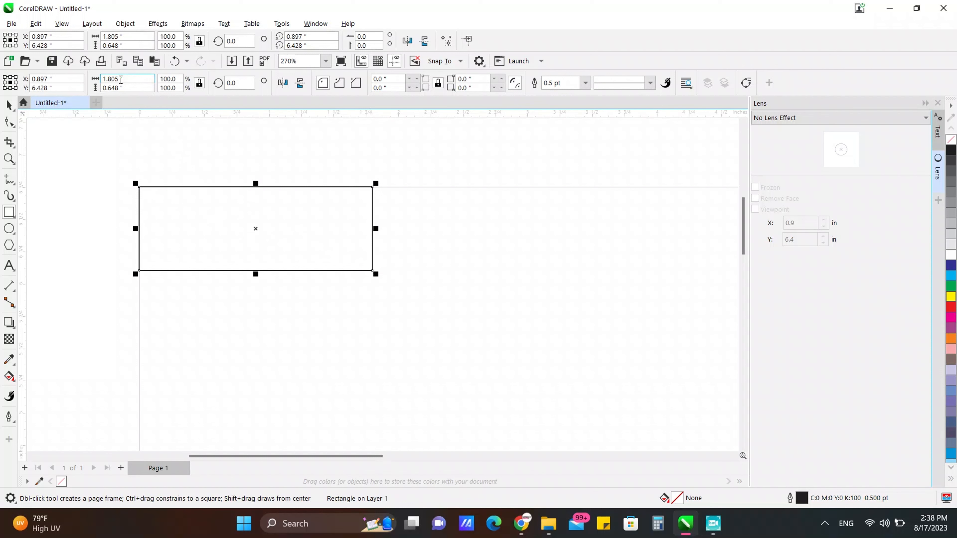
{"action": "double_click", "coordinate": [121, 79]}
{"action": "type", "text": "3.05"}
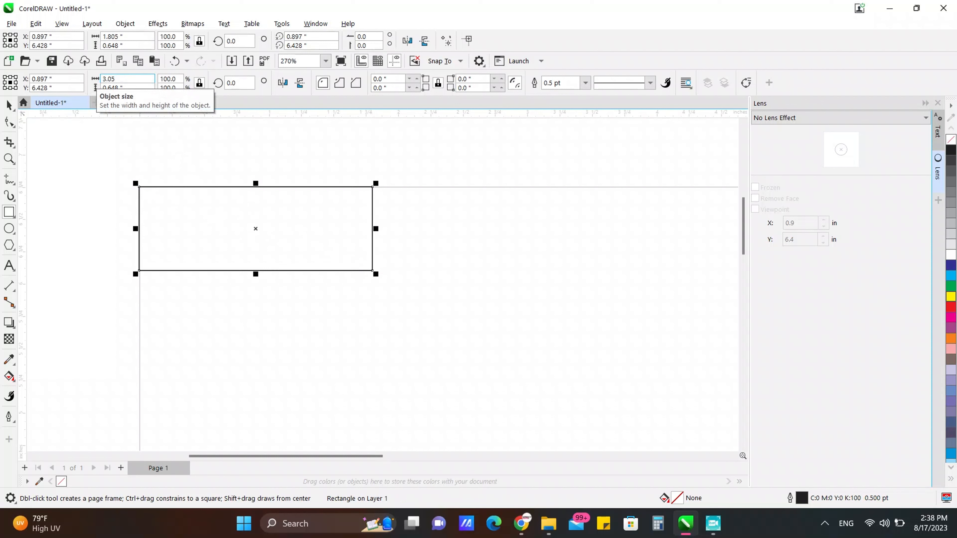
{"action": "key", "text": "Return"}
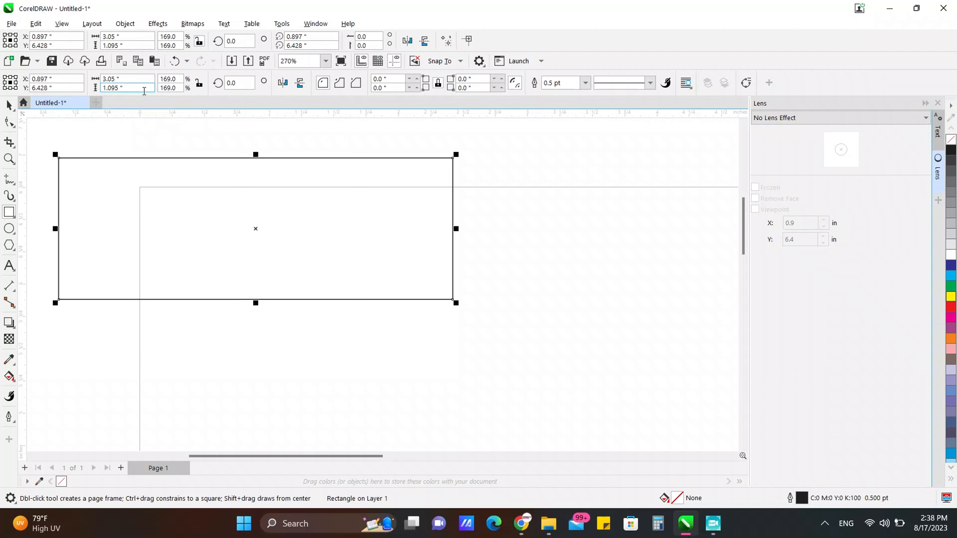
{"action": "left_click", "coordinate": [136, 88]}
{"action": "type", "text": "1.083"}
{"action": "key", "text": "Return"}
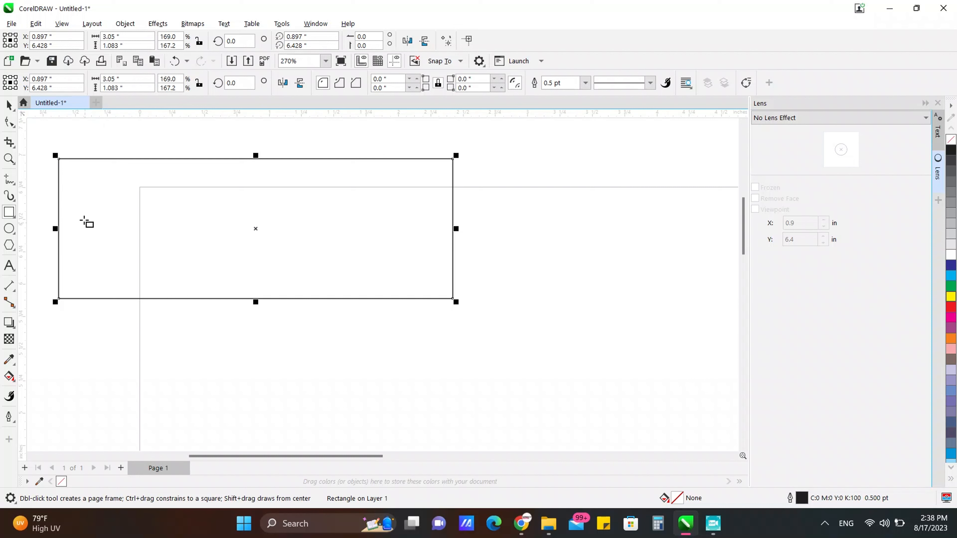
Step: Move the rectangle to the page's top-left corner
{"action": "key", "text": "space"}
{"action": "left_click_drag", "start_coordinate": [90, 221], "coordinate": [170, 246]}
{"action": "left_click", "coordinate": [580, 308]}
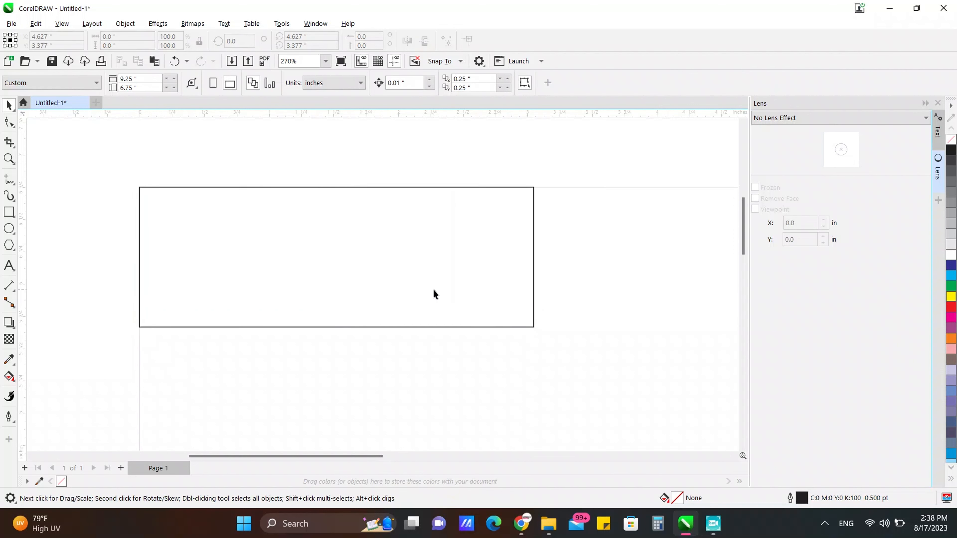
{"action": "left_click", "coordinate": [425, 272]}
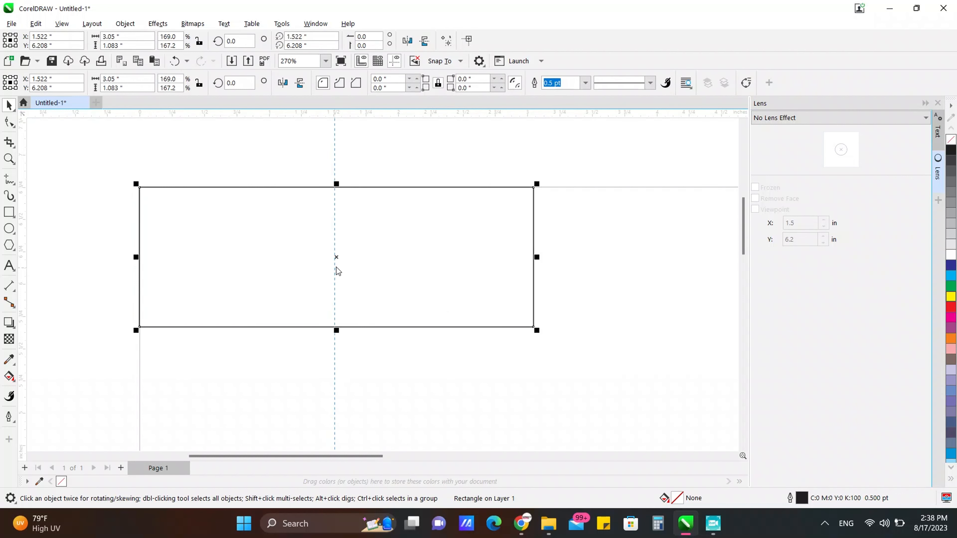
{"action": "left_click", "coordinate": [639, 299]}
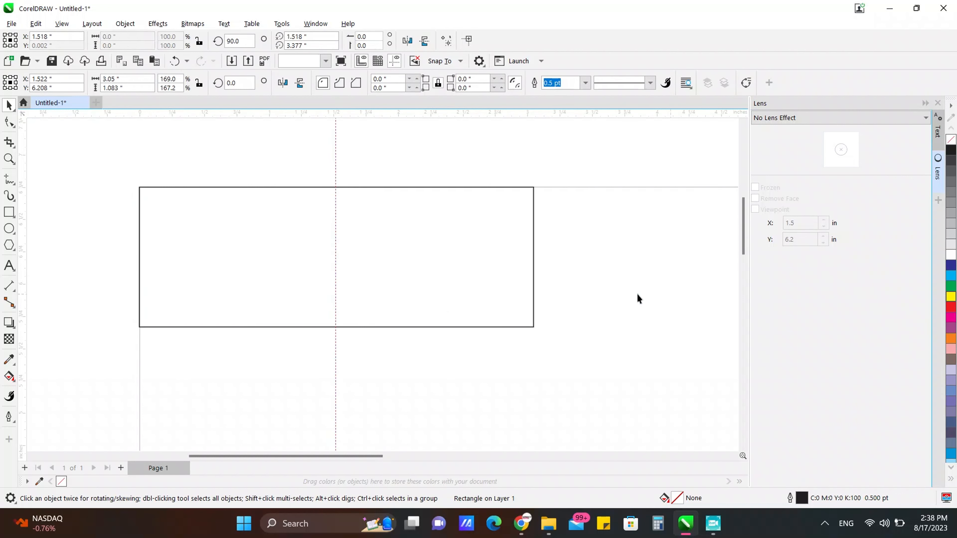
Step: Import the Mario image from My Drive > Elementos - Escolares
{"action": "left_click", "coordinate": [5, 25]}
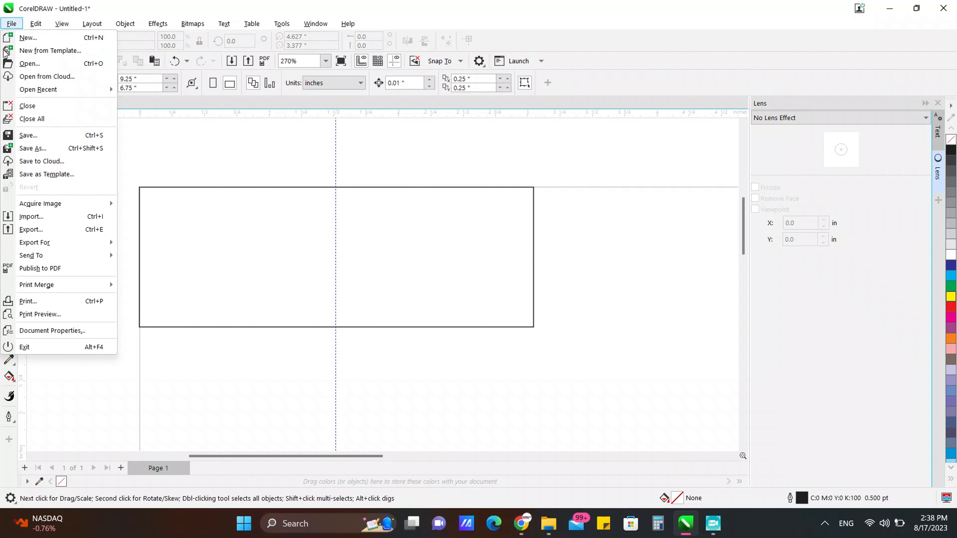
{"action": "left_click", "coordinate": [339, 204]}
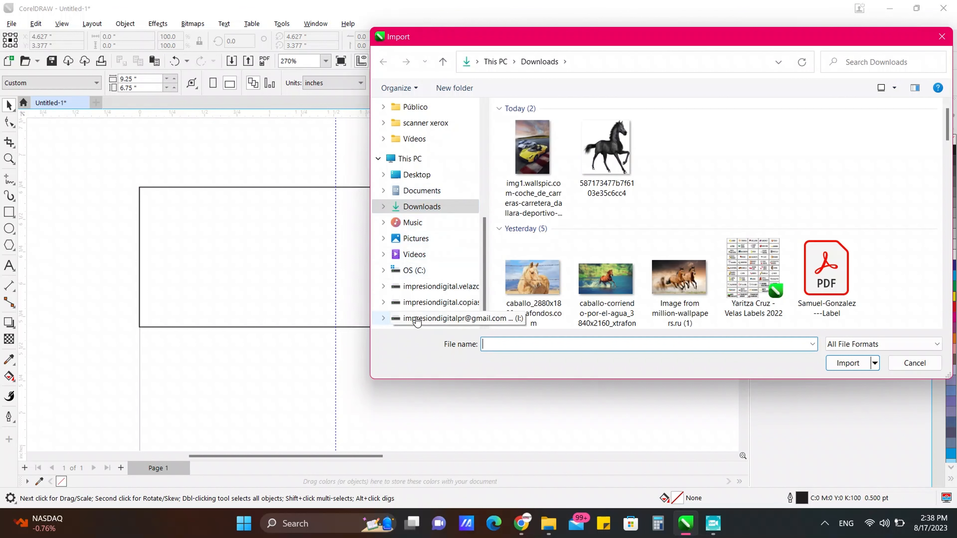
{"action": "scroll", "coordinate": [411, 313], "scroll_direction": "down", "scroll_amount": 1}
{"action": "left_click", "coordinate": [418, 306]}
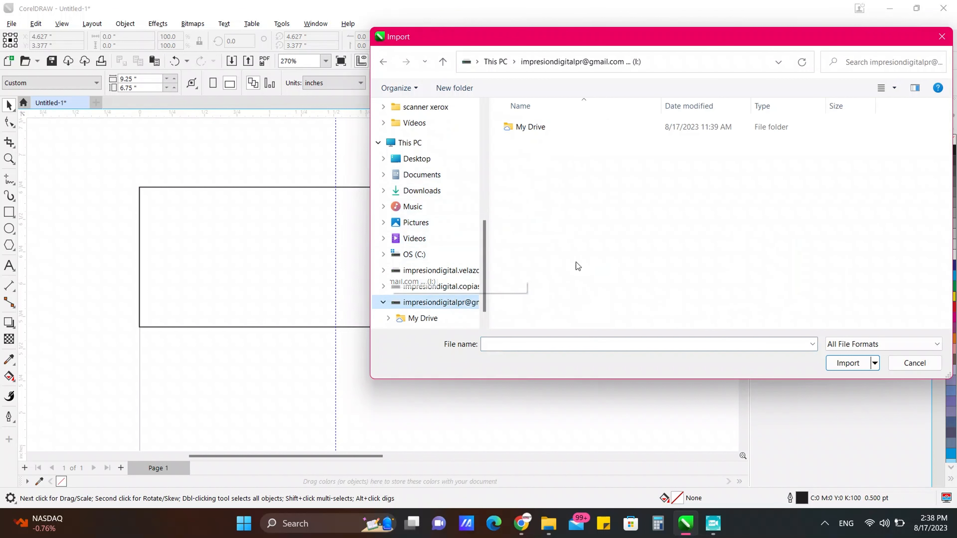
{"action": "double_click", "coordinate": [530, 131]}
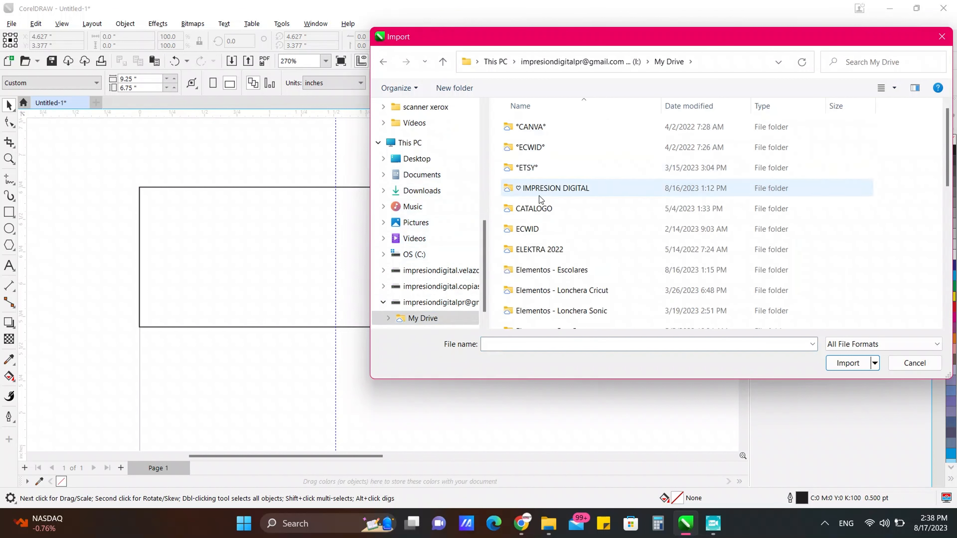
{"action": "scroll", "coordinate": [556, 269], "scroll_direction": "down", "scroll_amount": 1}
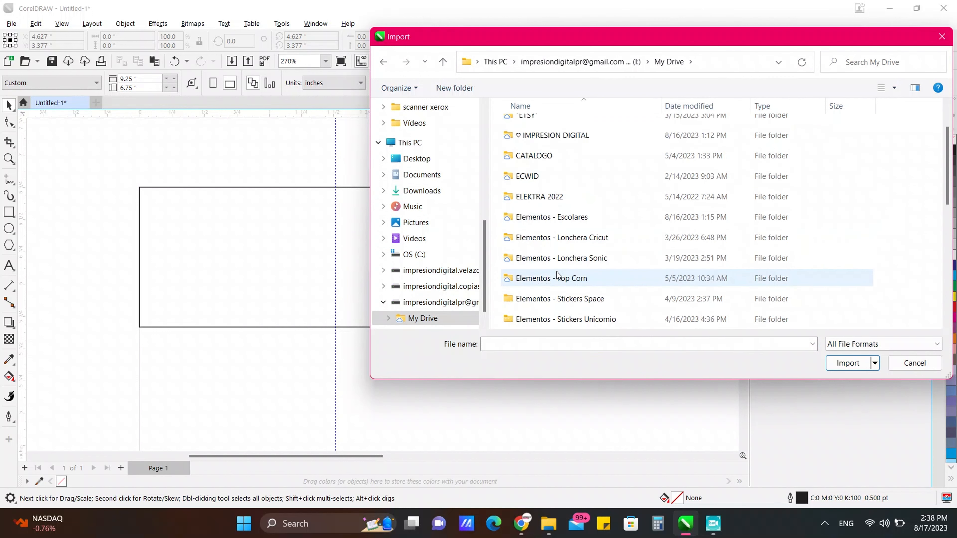
{"action": "scroll", "coordinate": [607, 280], "scroll_direction": "down", "scroll_amount": 1}
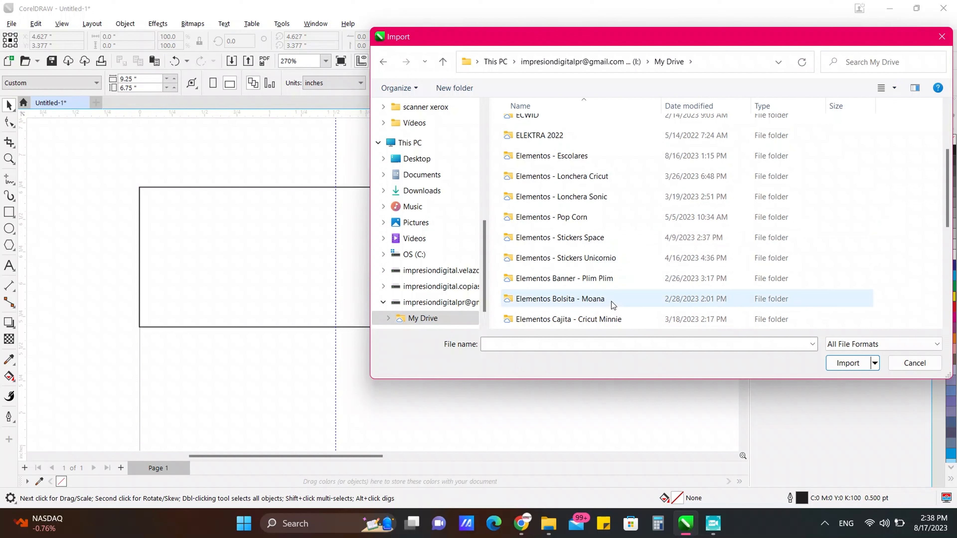
{"action": "double_click", "coordinate": [543, 153]}
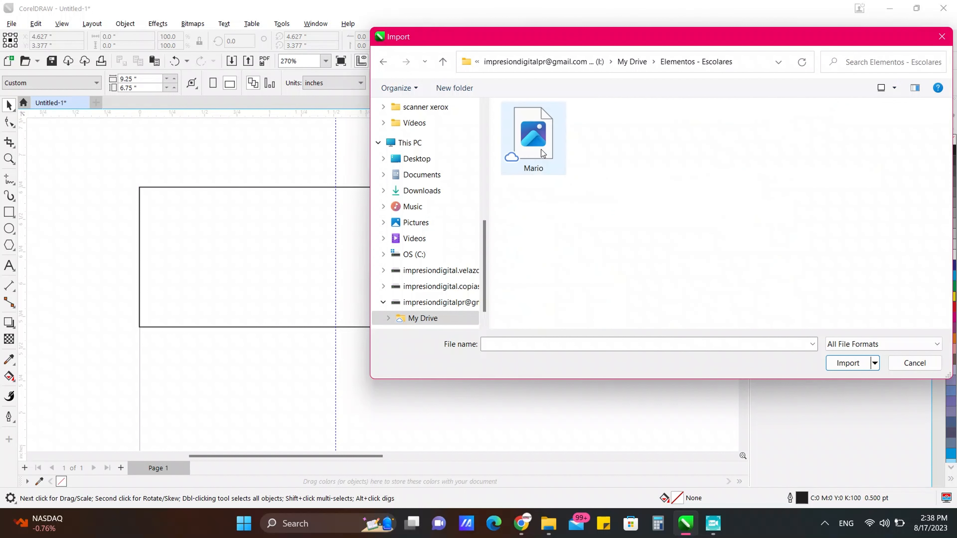
{"action": "left_click", "coordinate": [536, 148]}
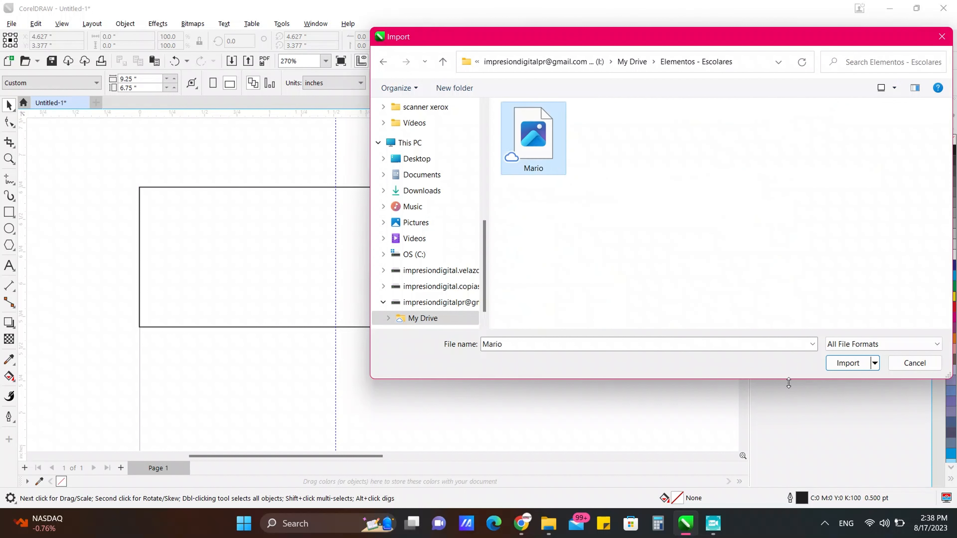
{"action": "left_click", "coordinate": [848, 363]}
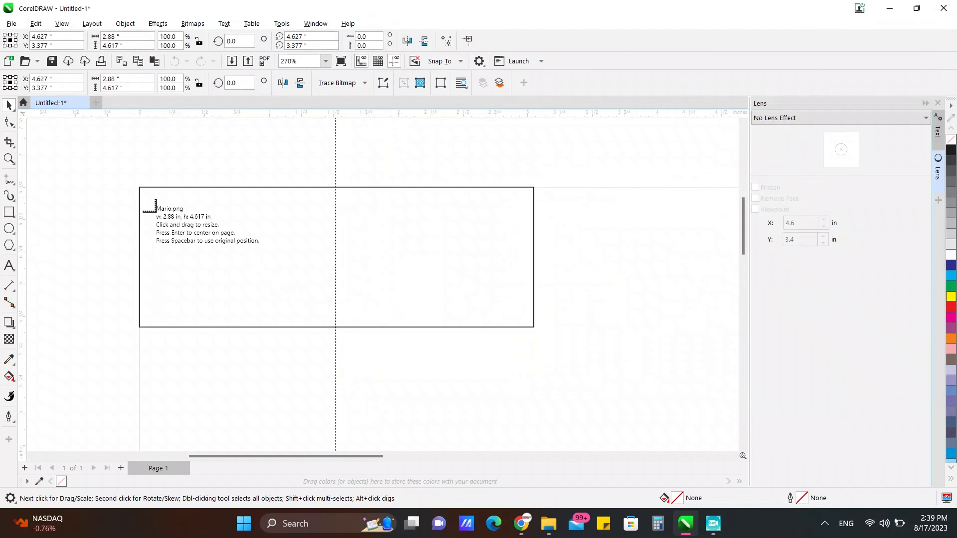
Step: Place Mario at the rectangle's left end, scaled to about 0.642 × 1.03 inches
{"action": "left_click_drag", "start_coordinate": [140, 198], "coordinate": [231, 348]}
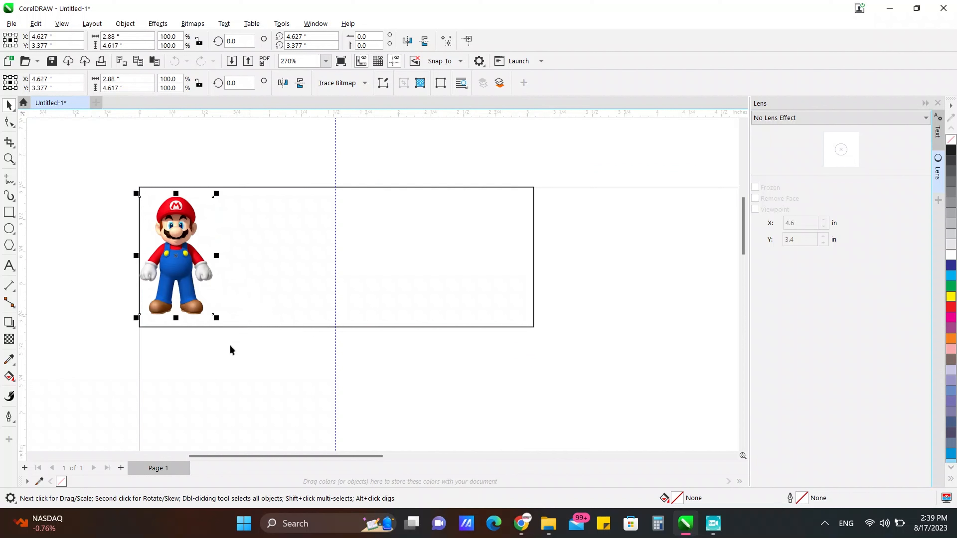
{"action": "left_click_drag", "start_coordinate": [173, 259], "coordinate": [198, 266]}
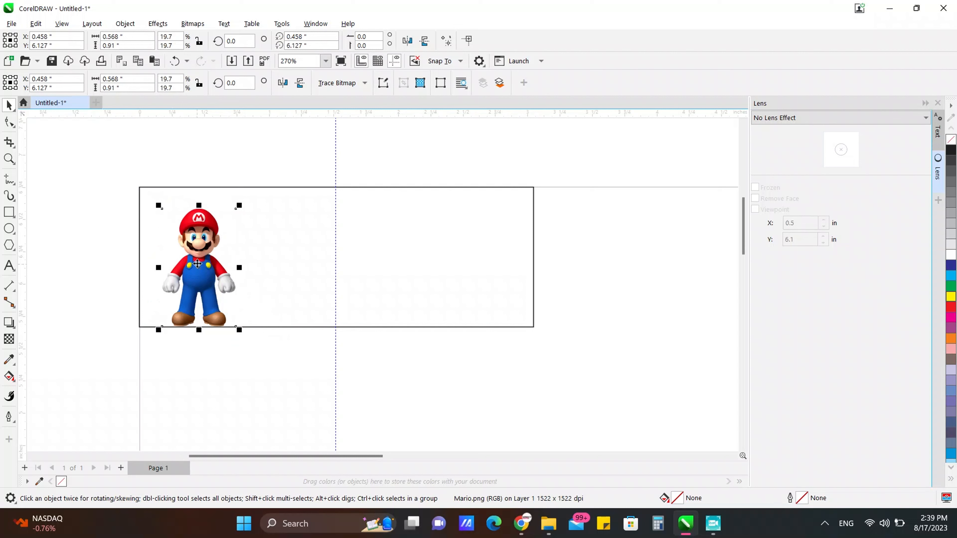
{"action": "left_click_drag", "start_coordinate": [239, 205], "coordinate": [265, 188]}
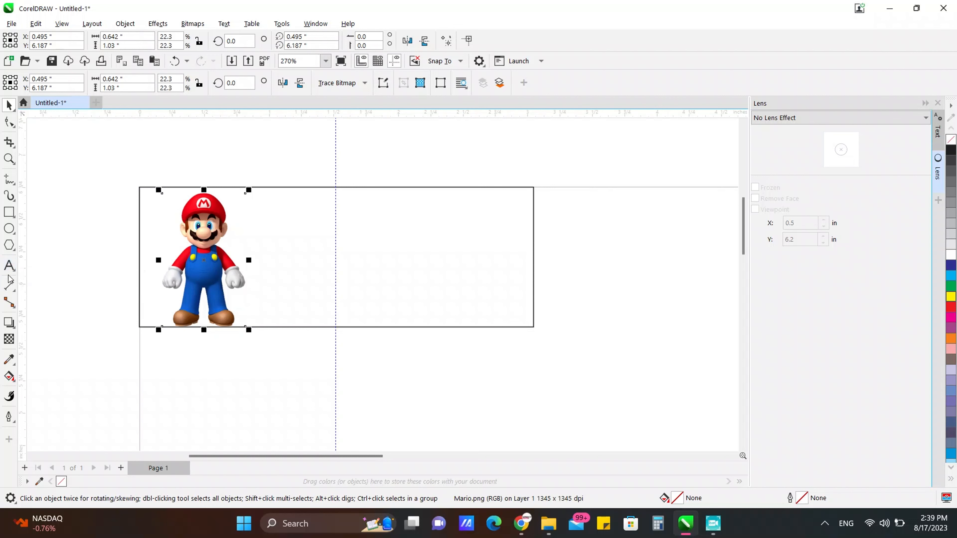
Step: Add a text line beside Mario with the student's full name
{"action": "left_click", "coordinate": [9, 265]}
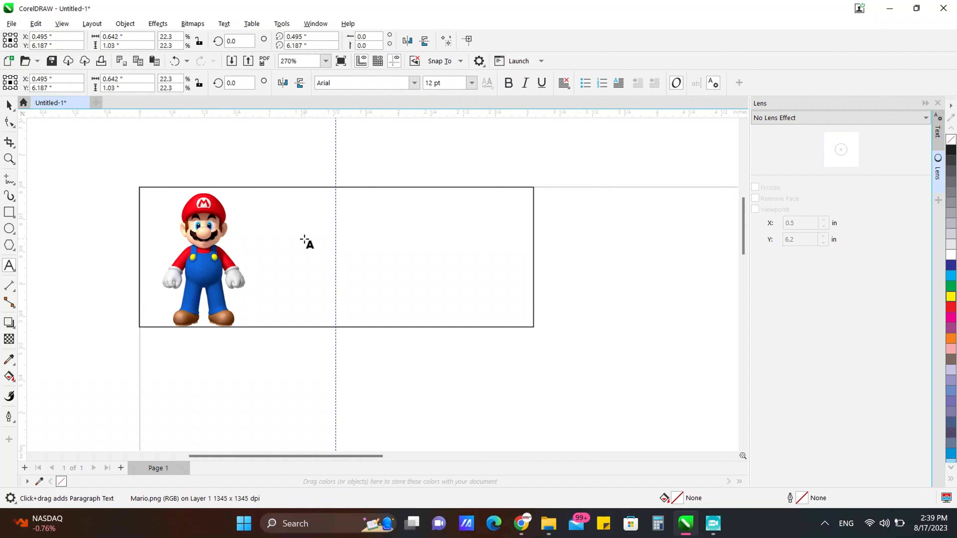
{"action": "left_click", "coordinate": [296, 240]}
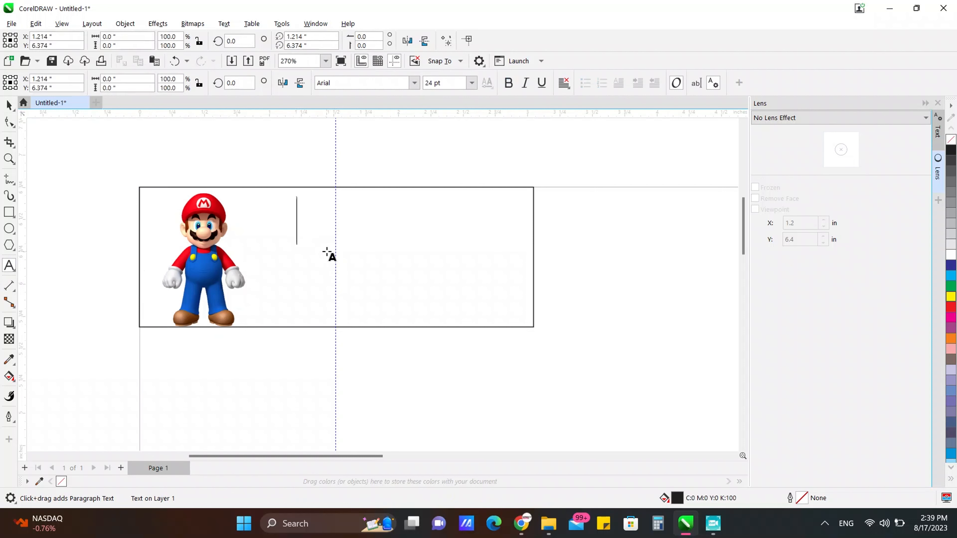
{"action": "type", "text": "Nombre"}
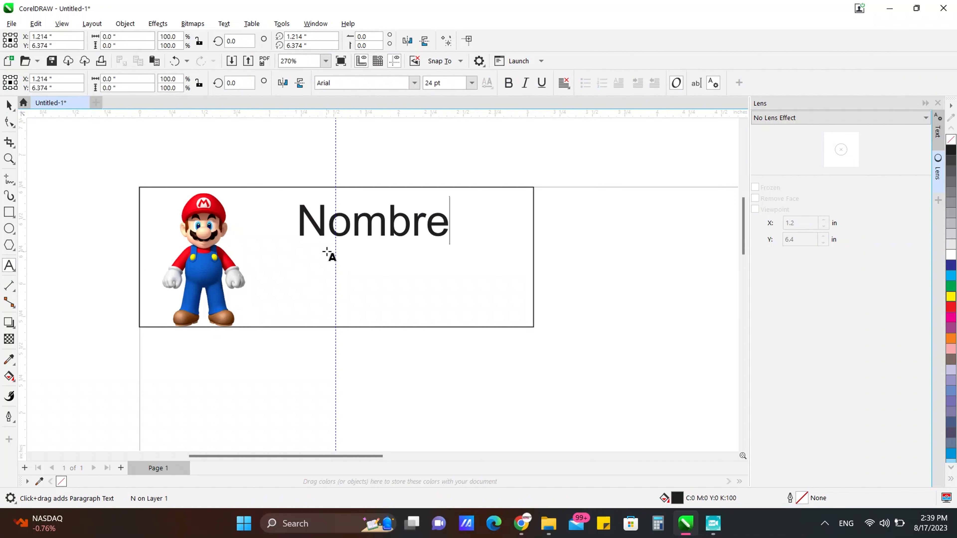
{"action": "key", "text": "BackSpace"}
{"action": "key", "text": "BackSpace"}
{"action": "key", "text": "BackSpace"}
{"action": "key", "text": "BackSpace"}
{"action": "key", "text": "BackSpace"}
{"action": "key", "text": "BackSpace"}
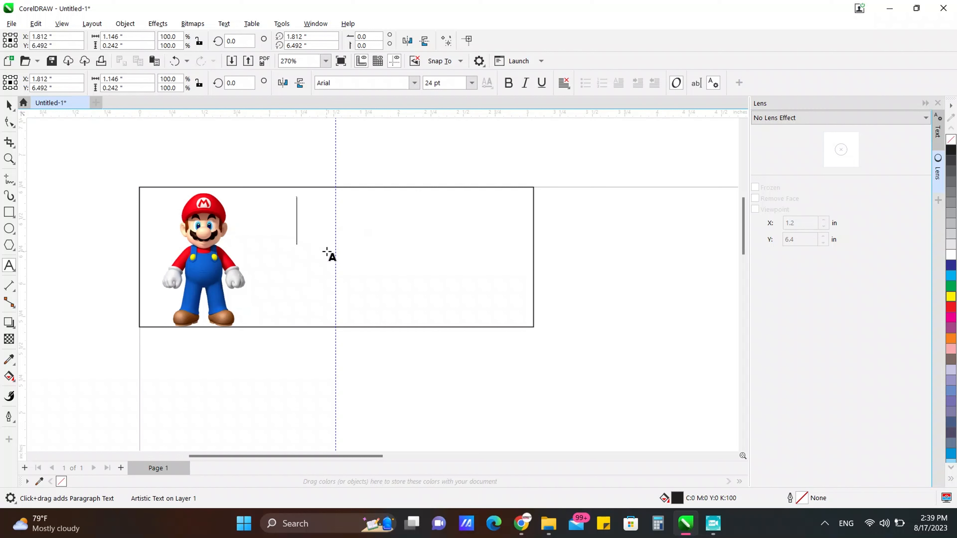
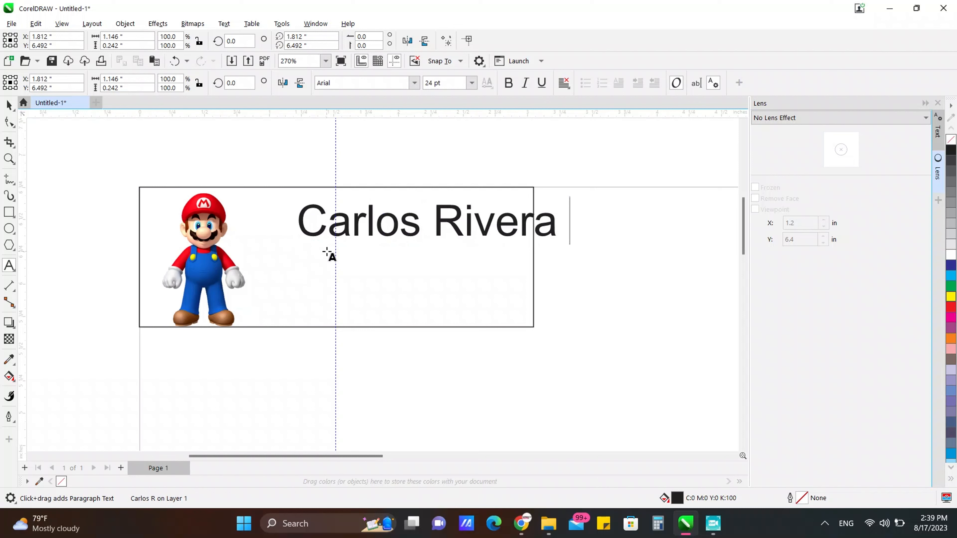
{"action": "type", "text": " P"}
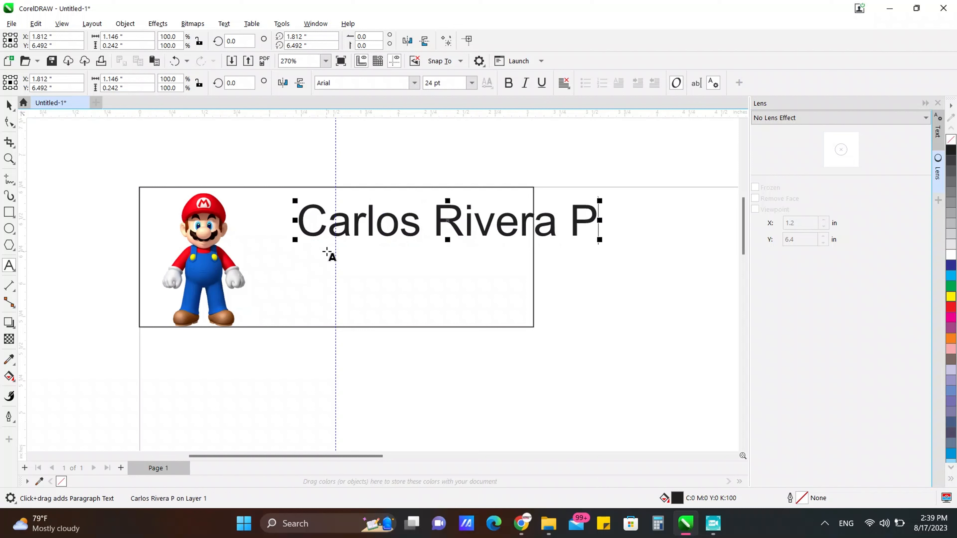
{"action": "key", "text": "BackSpace"}
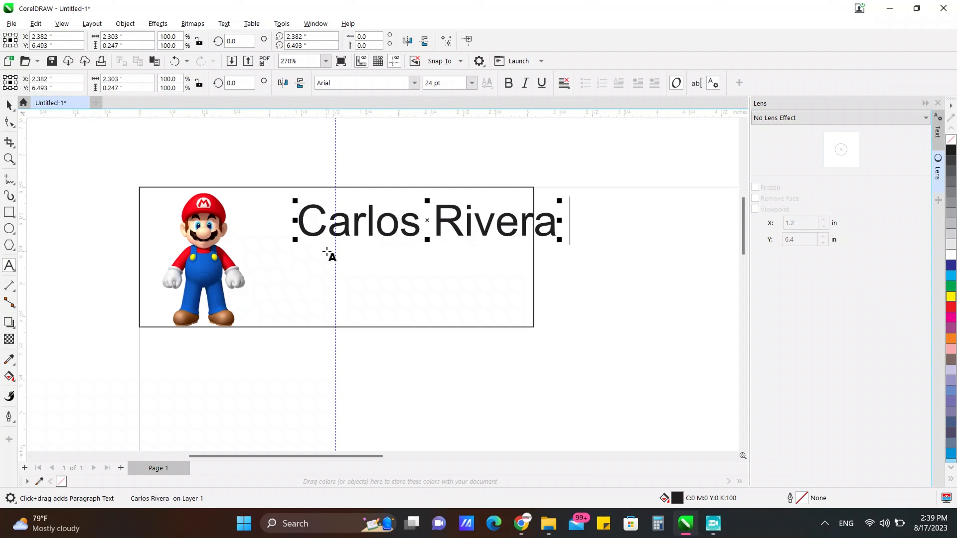
{"action": "key", "text": "BackSpace"}
Step: Add the lines 'Colegio Santiago Apostol' and 'Sexto Grado' below it, then select all three
{"action": "key", "text": "Return"}
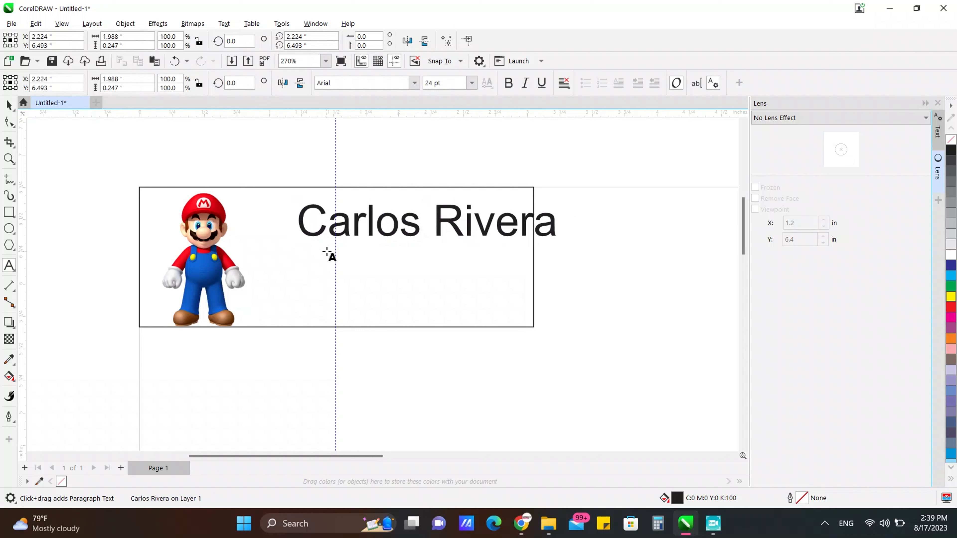
{"action": "type", "text": "Colegio"}
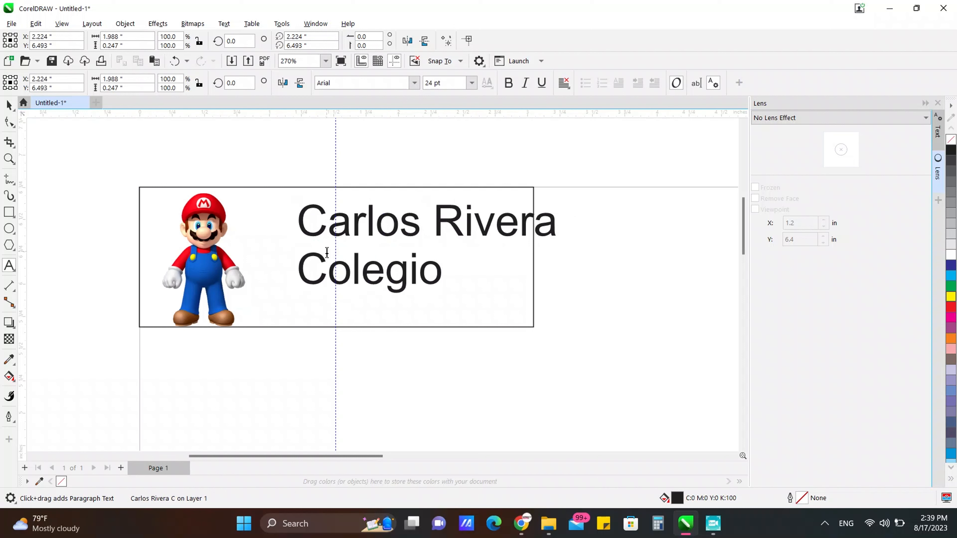
{"action": "type", "text": " Santiago"}
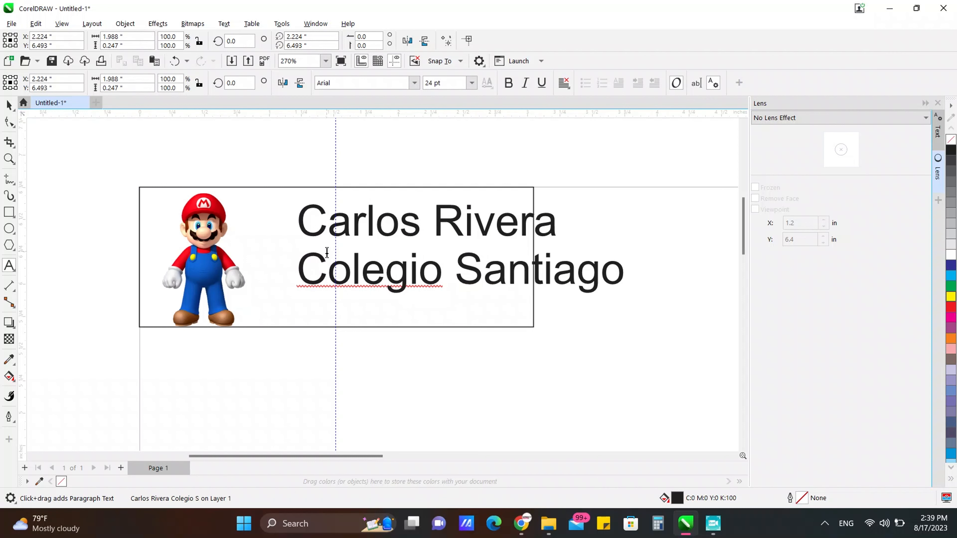
{"action": "type", "text": " Aposto"}
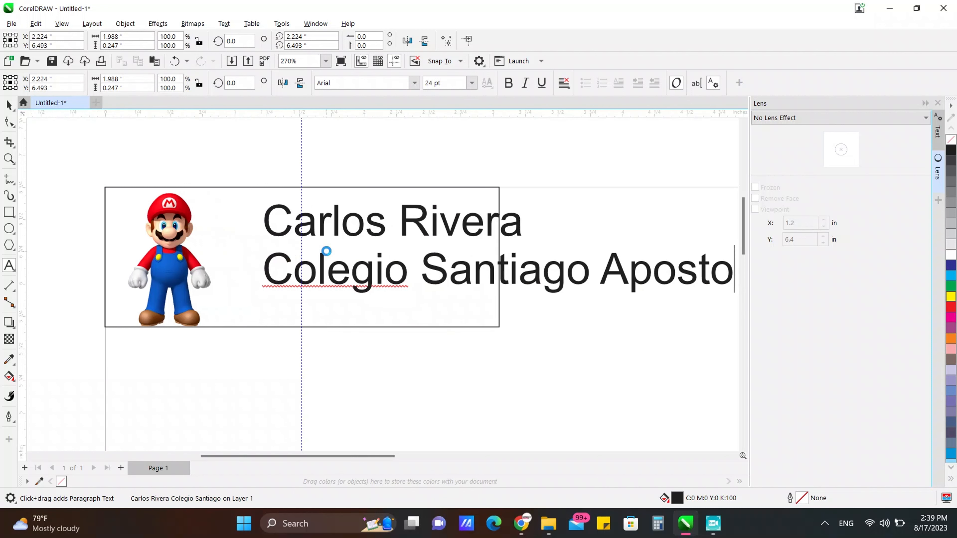
{"action": "type", "text": "l"}
{"action": "key", "text": "Return"}
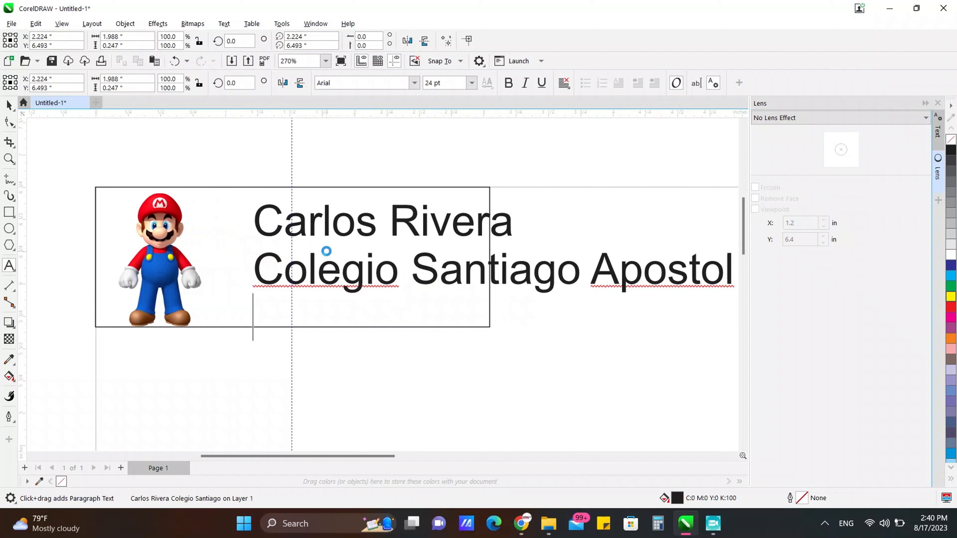
{"action": "type", "text": "Se"}
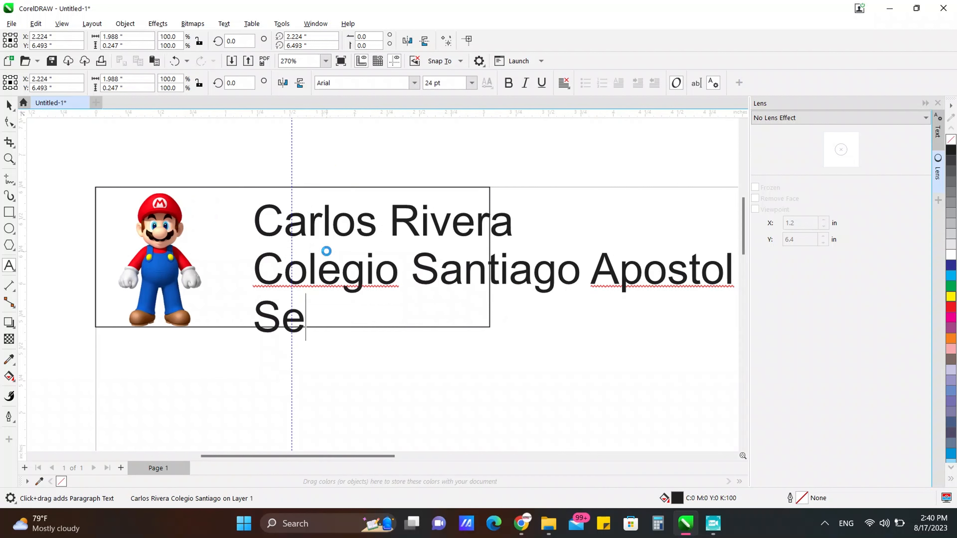
{"action": "type", "text": "xto "}
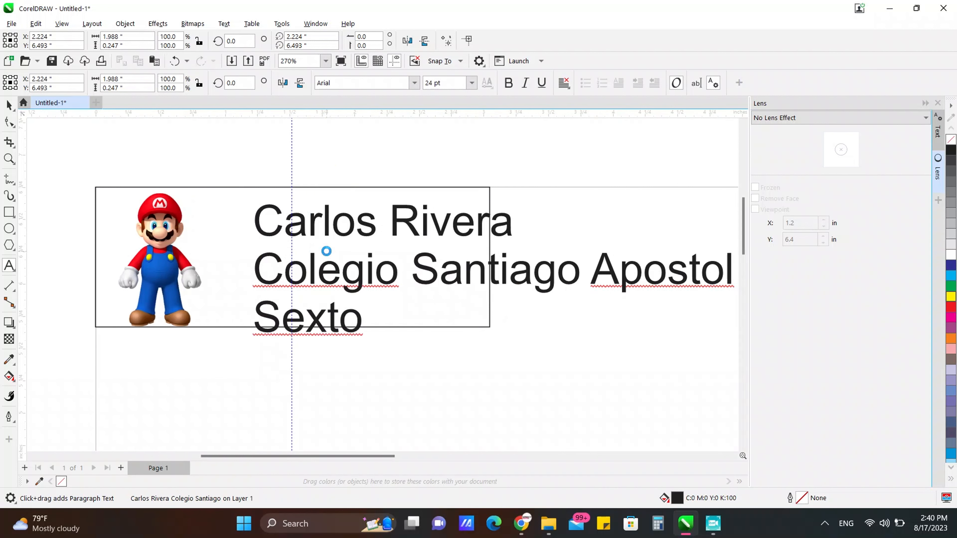
{"action": "type", "text": "Grado"}
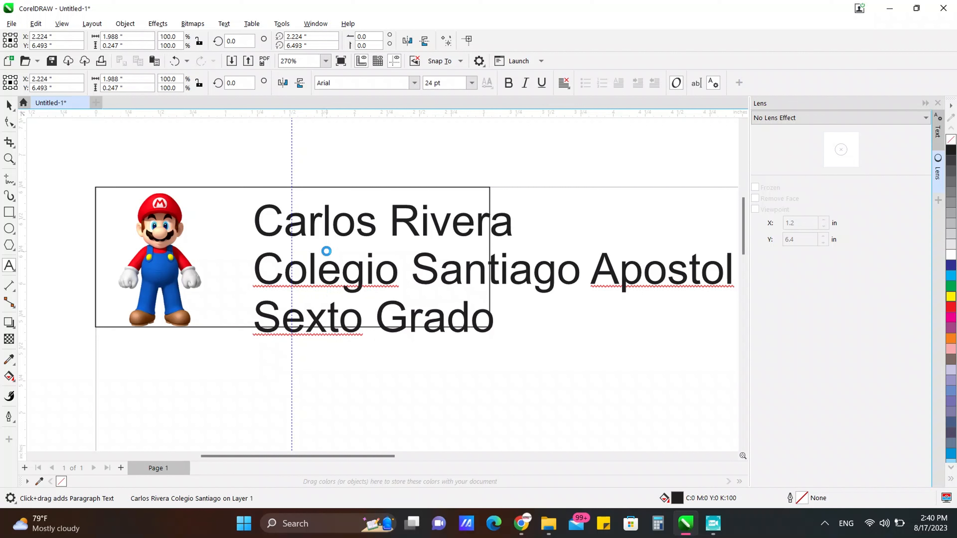
{"action": "left_click_drag", "start_coordinate": [257, 219], "coordinate": [507, 316]}
Step: Centre the text lines and scale the block to about 13.7 pt inside the rectangle
{"action": "left_click", "coordinate": [564, 82]}
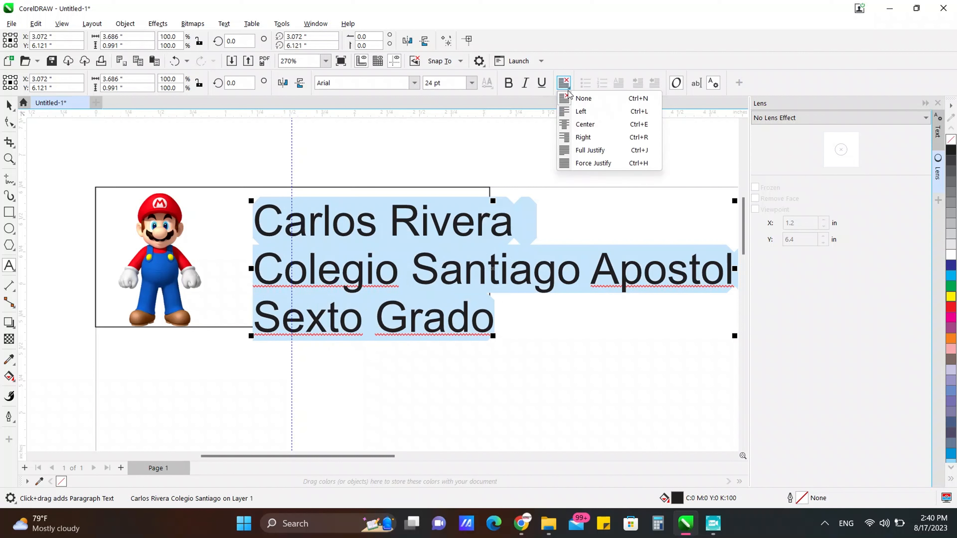
{"action": "left_click", "coordinate": [585, 124]}
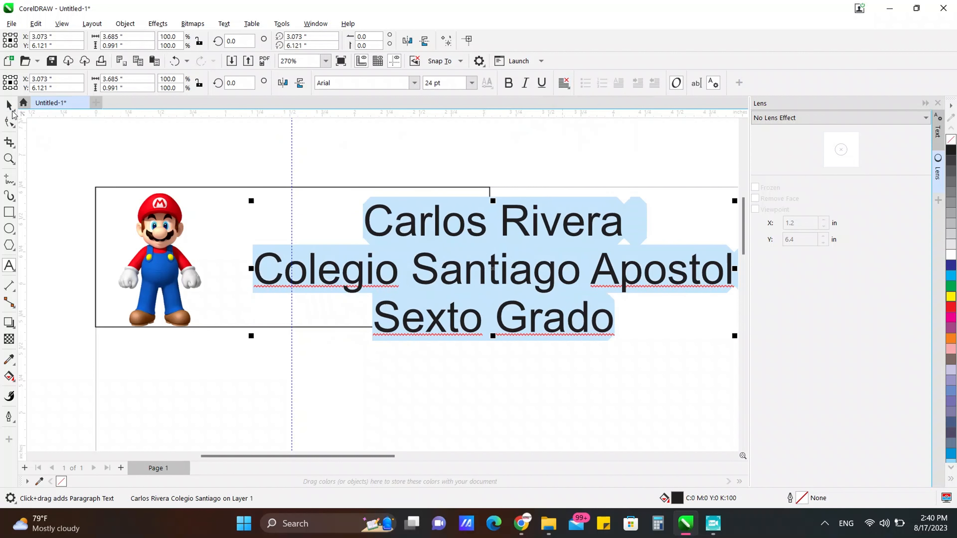
{"action": "left_click", "coordinate": [9, 106]}
{"action": "left_click_drag", "start_coordinate": [314, 277], "coordinate": [253, 268]}
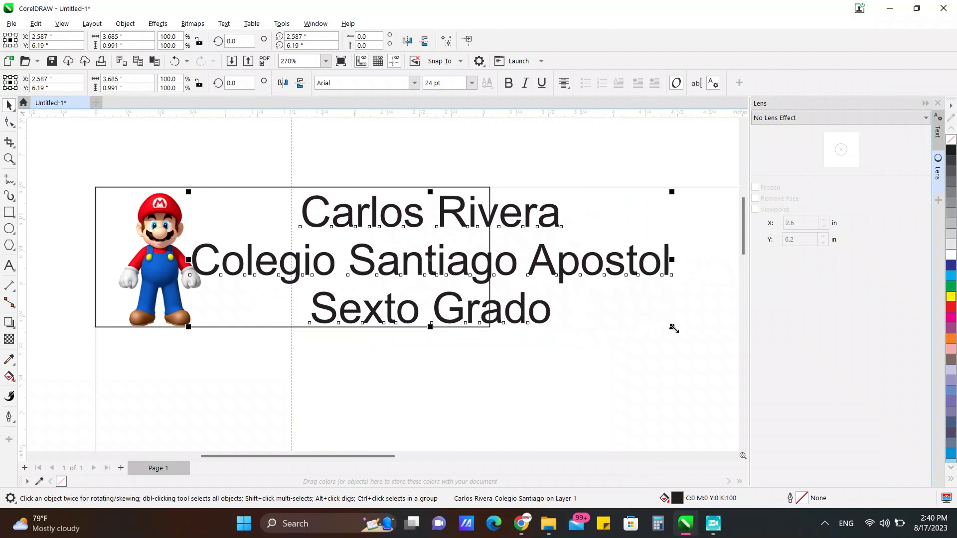
{"action": "left_click_drag", "start_coordinate": [673, 329], "coordinate": [470, 305]}
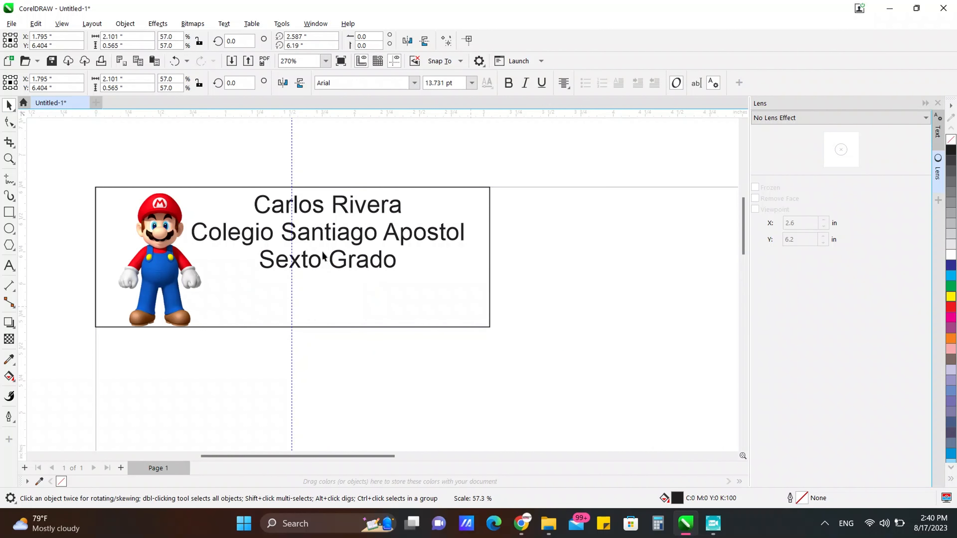
{"action": "left_click_drag", "start_coordinate": [328, 231], "coordinate": [328, 252]}
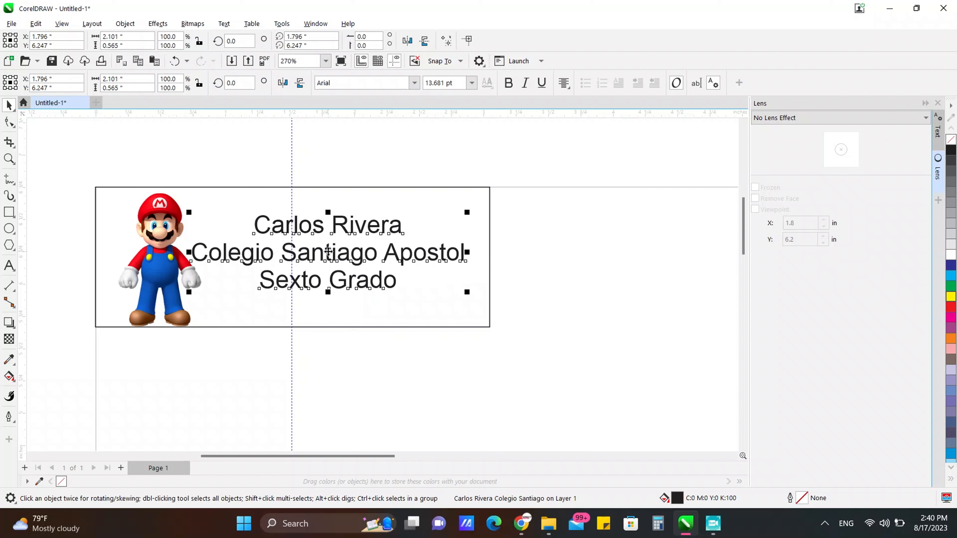
Step: Select all the label text and bring up the font list
{"action": "double_click", "coordinate": [328, 251]}
{"action": "key", "text": "ctrl+a"}
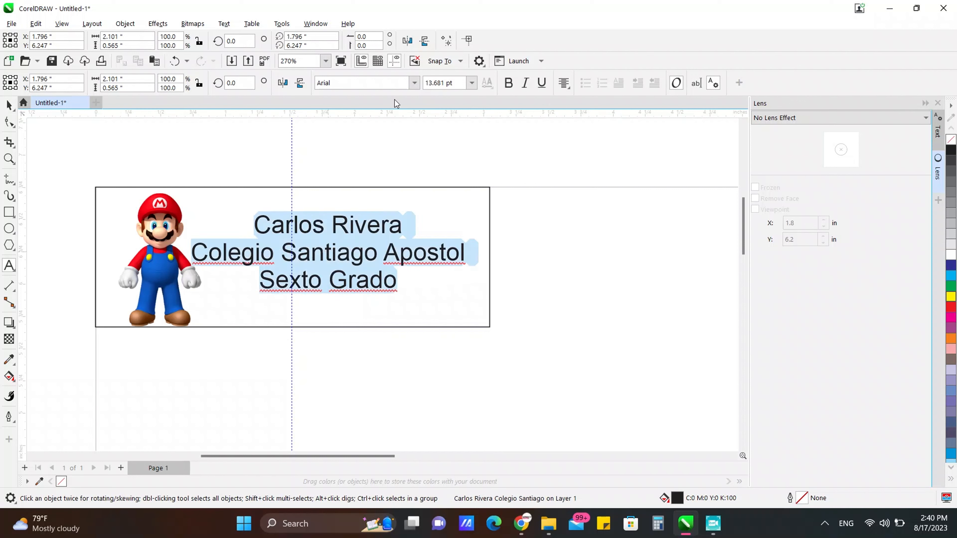
{"action": "left_click", "coordinate": [415, 86]}
{"action": "left_click", "coordinate": [415, 83]}
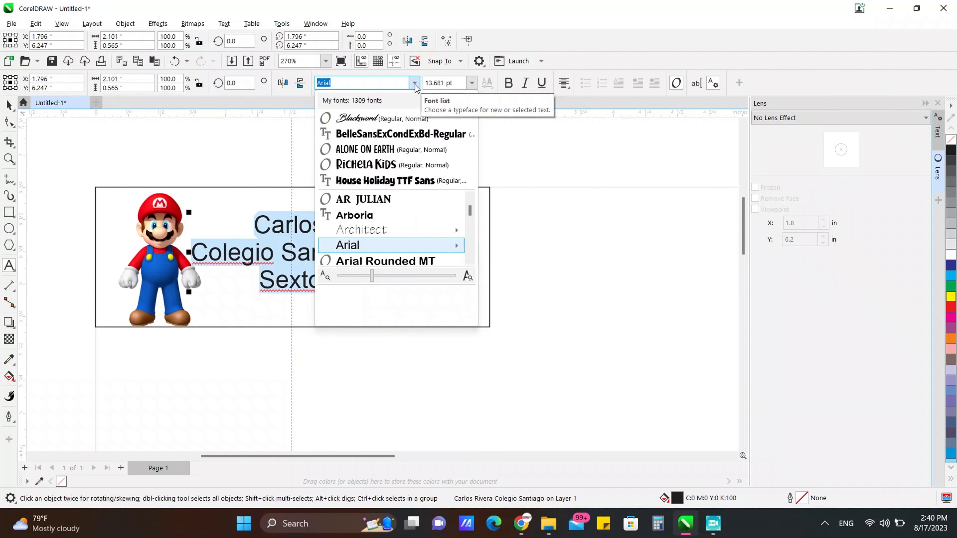
Step: Apply House Holiday TTF Sans to the text and make the name line 16 pt
{"action": "left_click", "coordinate": [352, 176]}
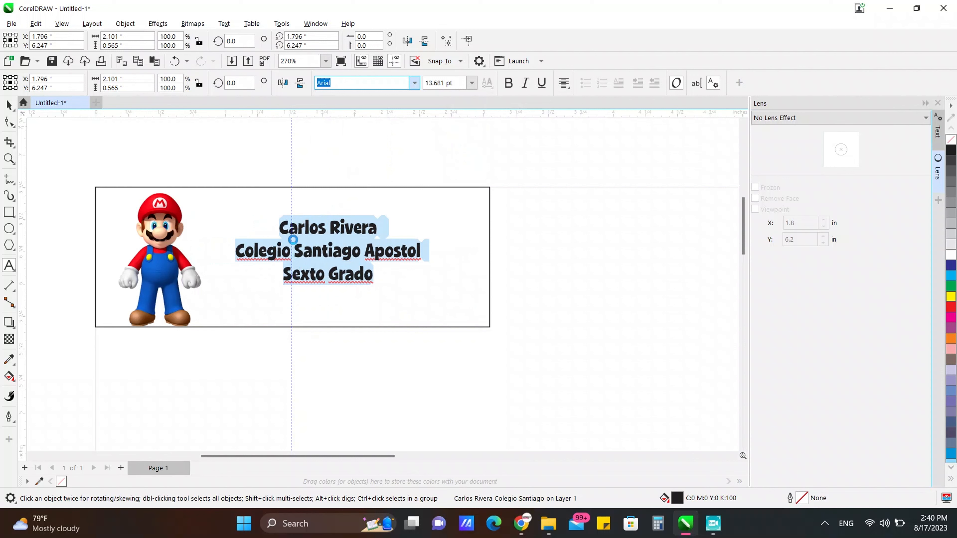
{"action": "left_click", "coordinate": [280, 226]}
{"action": "left_click_drag", "start_coordinate": [281, 226], "coordinate": [377, 222]}
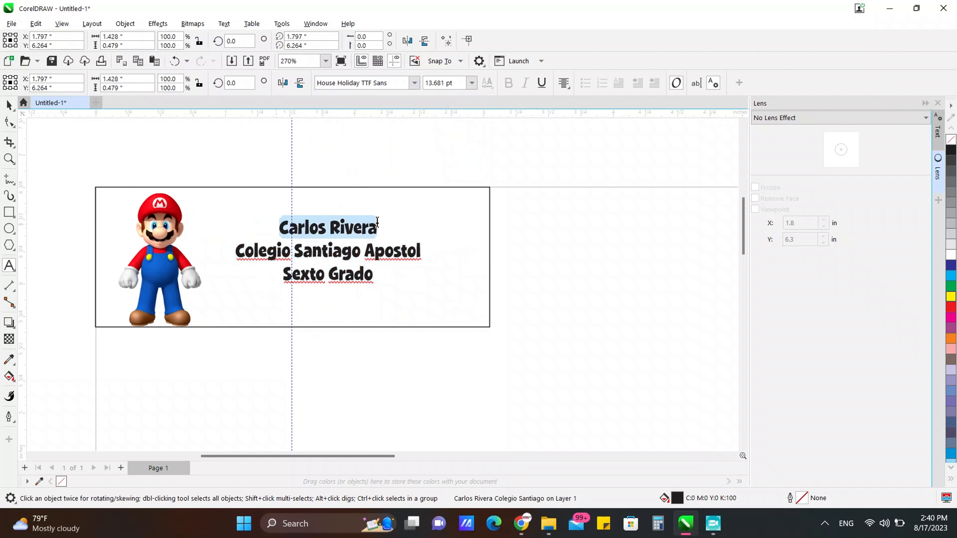
{"action": "left_click", "coordinate": [472, 82]}
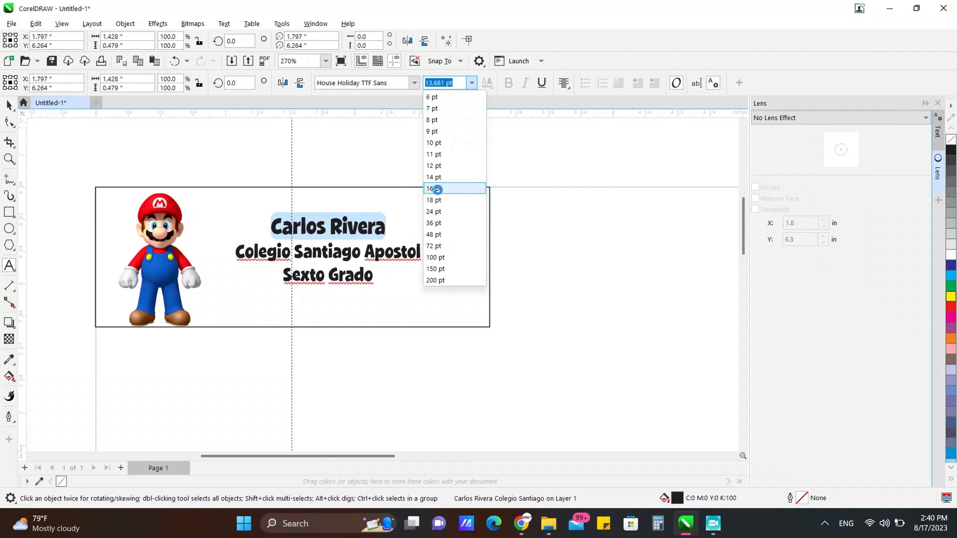
{"action": "left_click", "coordinate": [11, 107]}
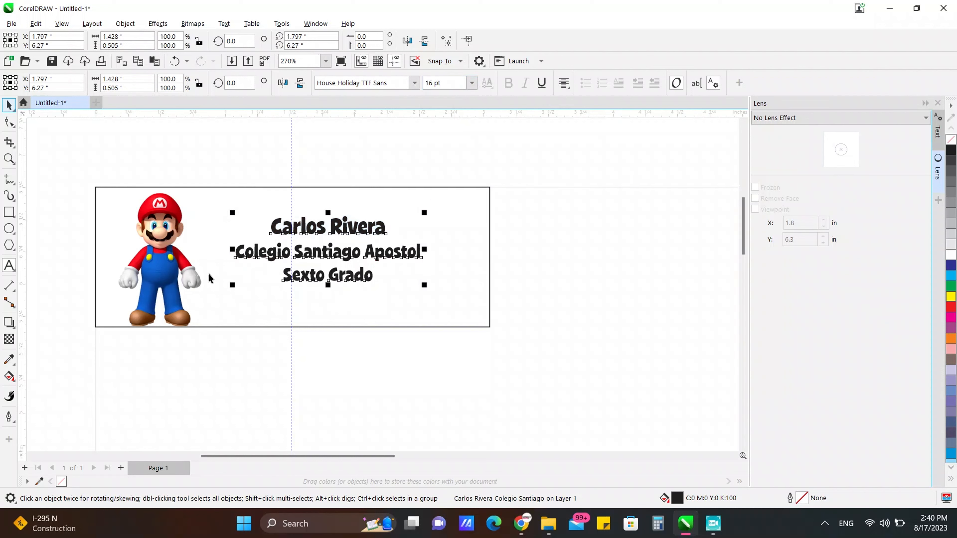
Step: Enlarge the text block to about 22.9 pt so it fills the label beside Mario
{"action": "left_click_drag", "start_coordinate": [232, 286], "coordinate": [201, 310]}
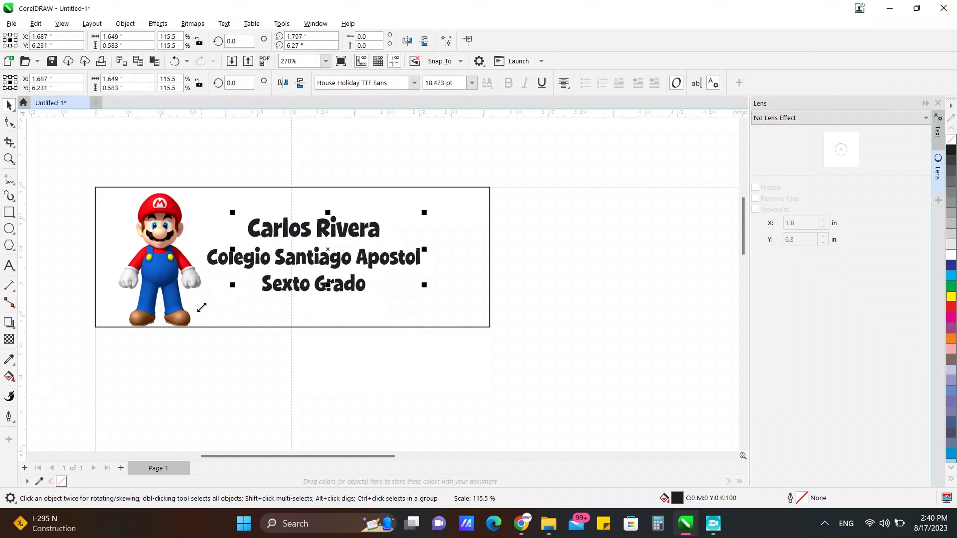
{"action": "left_click_drag", "start_coordinate": [424, 295], "coordinate": [470, 321]}
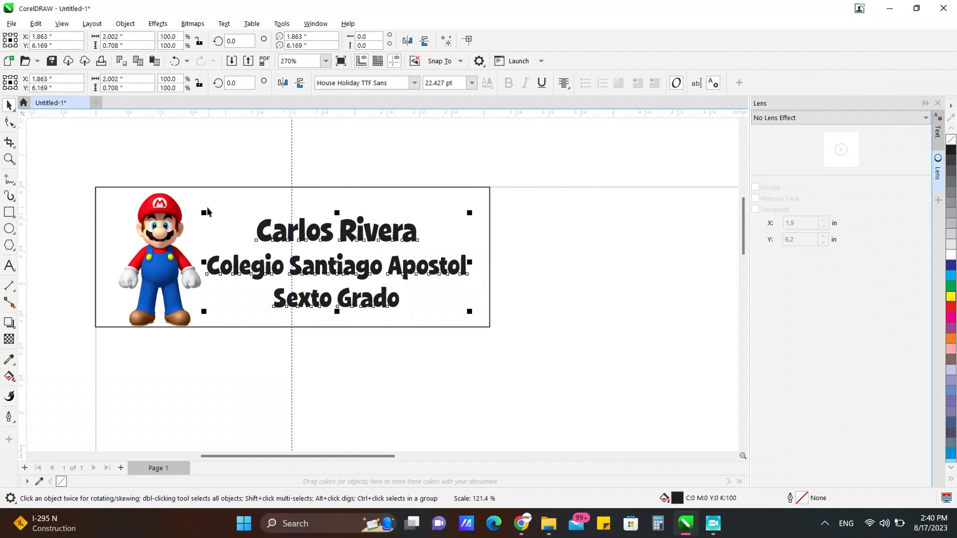
{"action": "left_click_drag", "start_coordinate": [203, 212], "coordinate": [195, 206]}
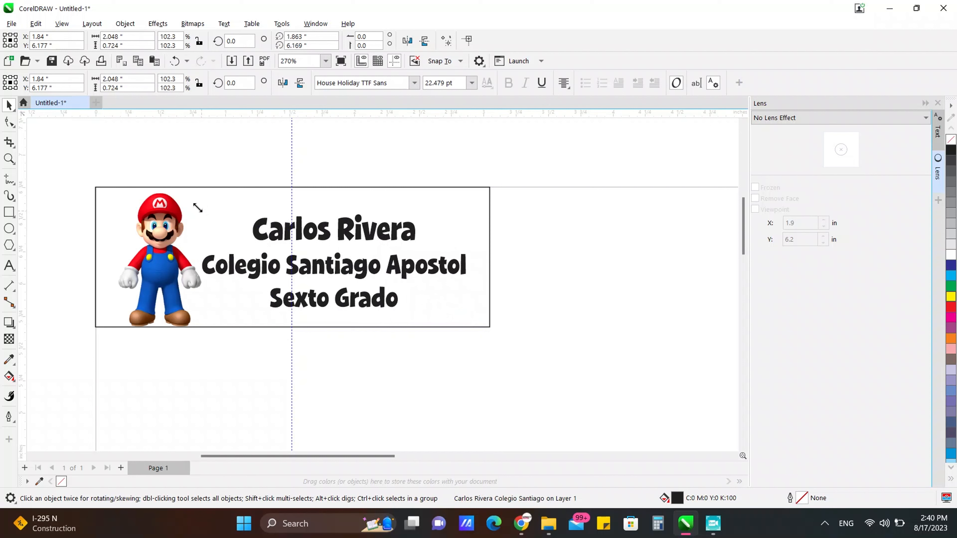
{"action": "left_click", "coordinate": [594, 308]}
{"action": "left_click", "coordinate": [402, 284]}
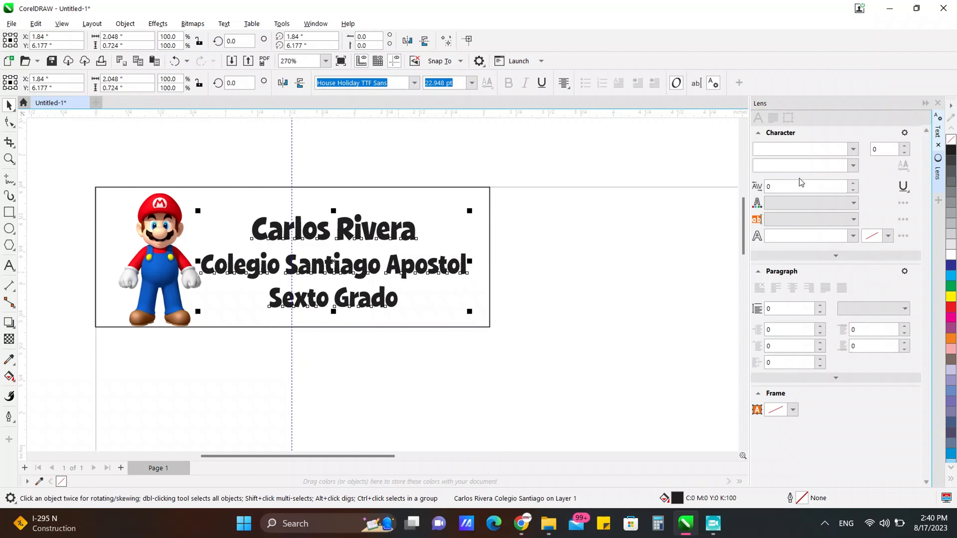
Step: Set the text block's line spacing to 90%
{"action": "left_click", "coordinate": [773, 118]}
{"action": "left_click", "coordinate": [784, 170]}
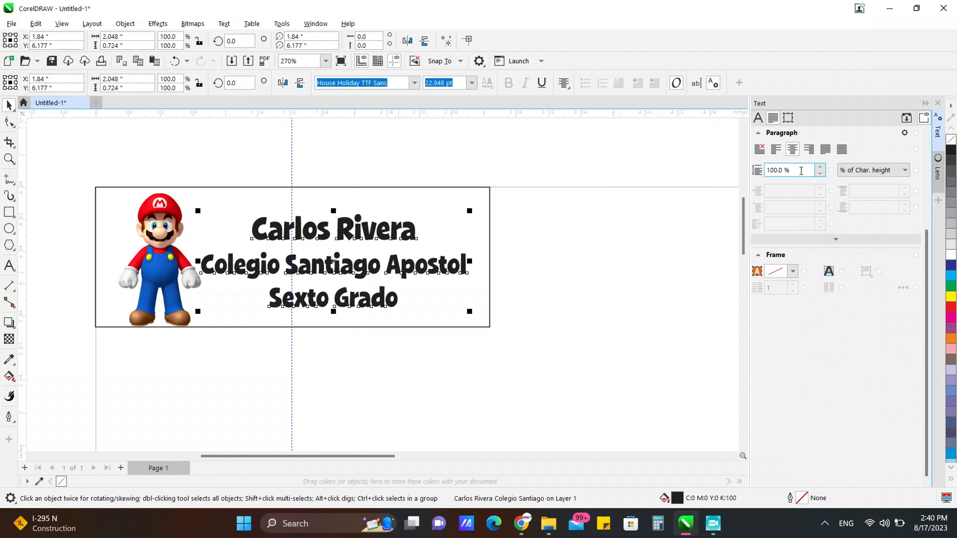
{"action": "double_click", "coordinate": [784, 170]}
{"action": "type", "text": "90"}
{"action": "key", "text": "Return"}
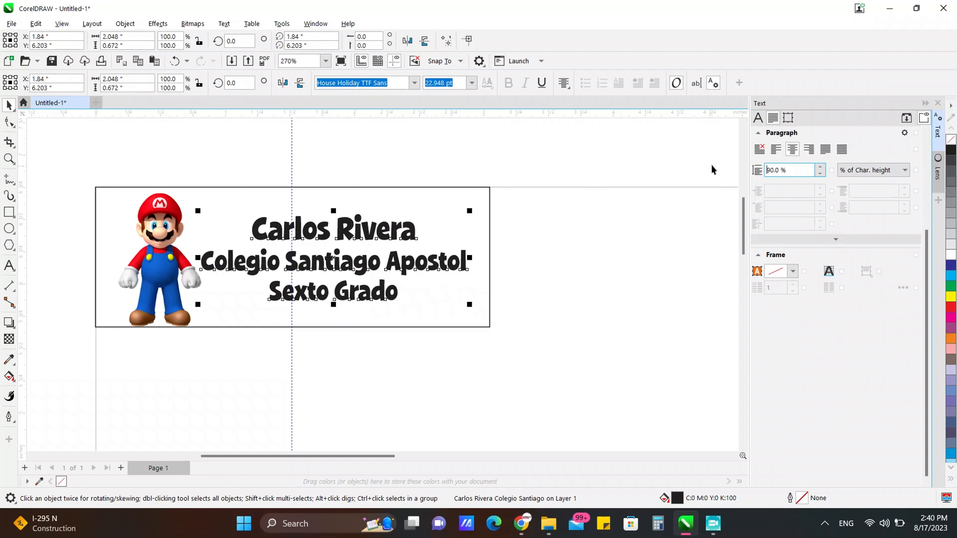
Step: Select Mario together with the text and nudge them slightly left
{"action": "left_click", "coordinate": [369, 394]}
{"action": "left_click", "coordinate": [248, 269]}
{"action": "left_click", "coordinate": [152, 268], "text": "shift"}
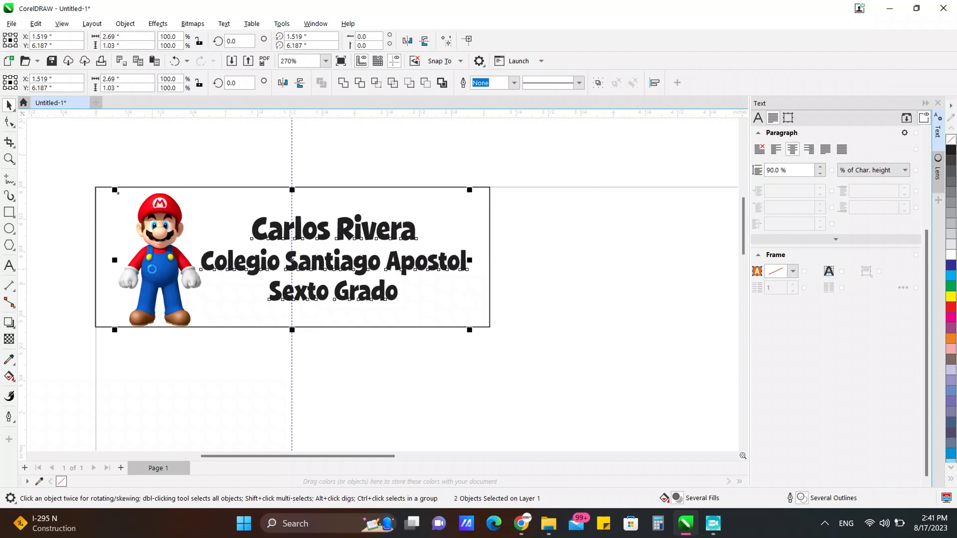
{"action": "key", "text": "Left"}
{"action": "key", "text": "Left"}
{"action": "left_click", "coordinate": [448, 408]}
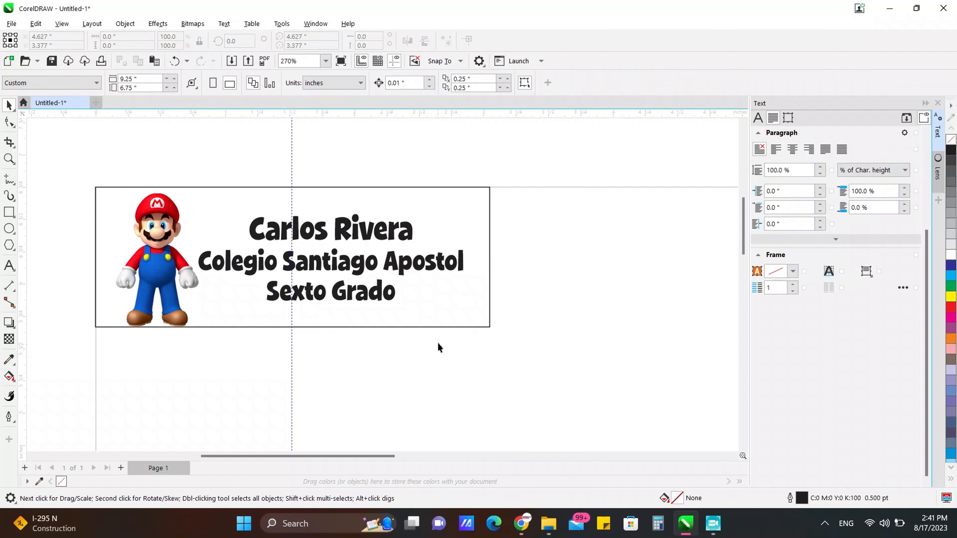
{"action": "left_click", "coordinate": [138, 299]}
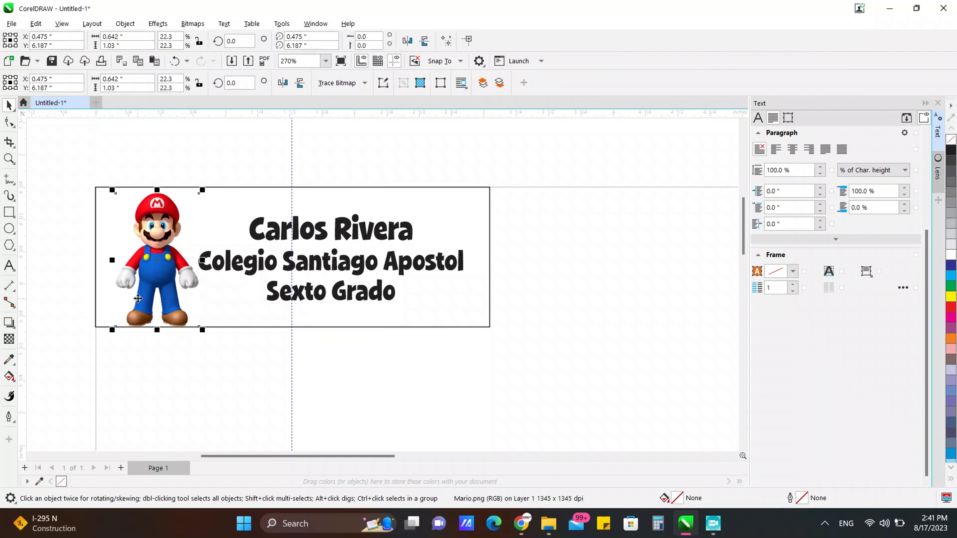
{"action": "left_click", "coordinate": [161, 335]}
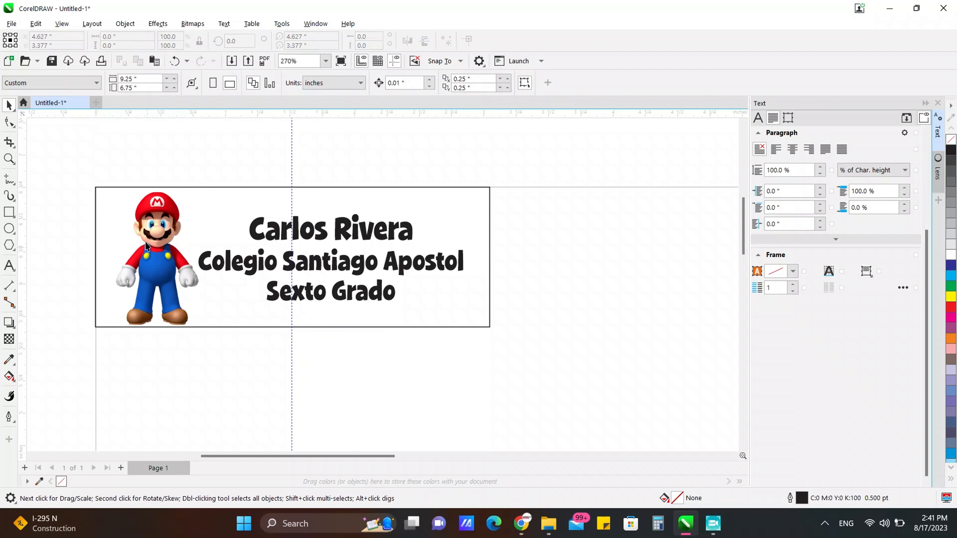
{"action": "scroll", "coordinate": [123, 202], "scroll_direction": "down", "scroll_amount": 1}
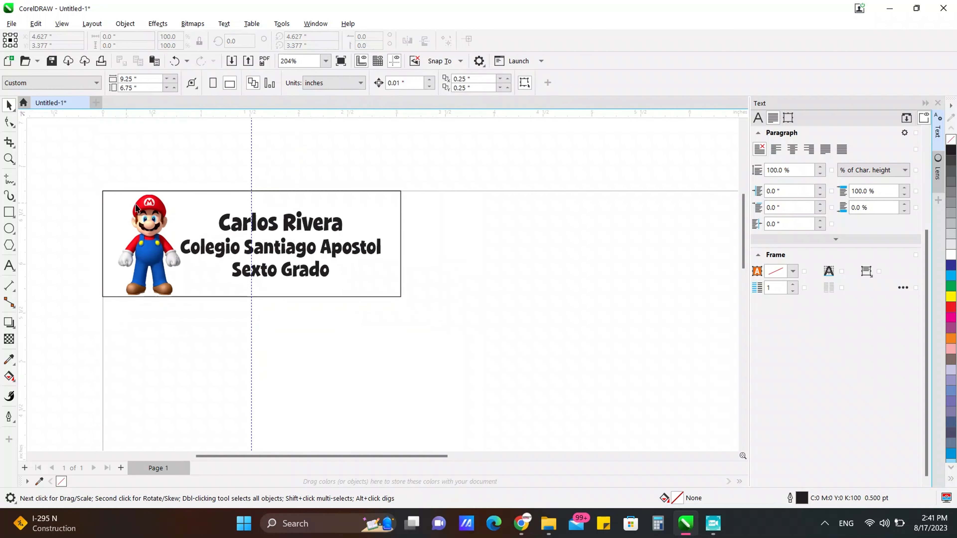
Step: Fill the label rectangle with pale yellow (C:0 M:0 Y:60 K:0) after trying other colours
{"action": "left_click", "coordinate": [102, 211]}
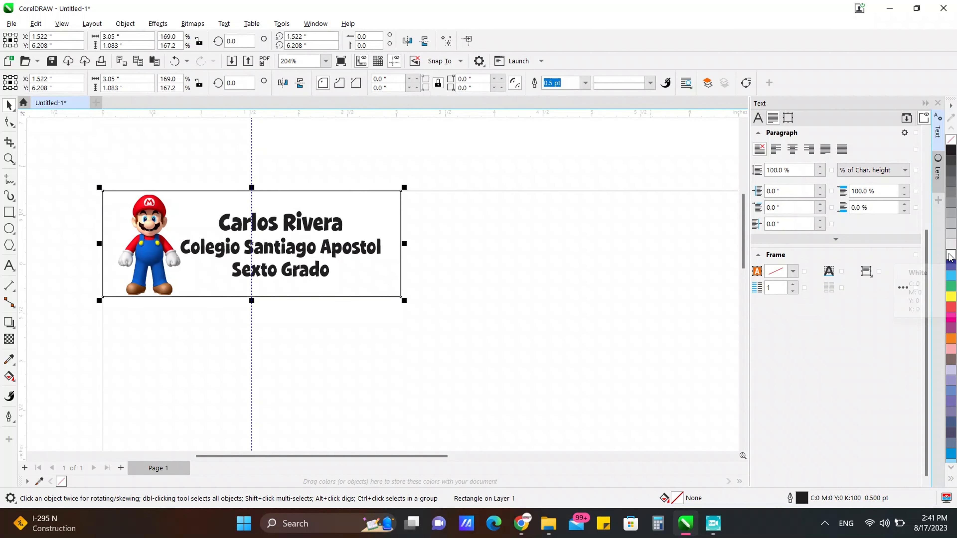
{"action": "left_click", "coordinate": [953, 255]}
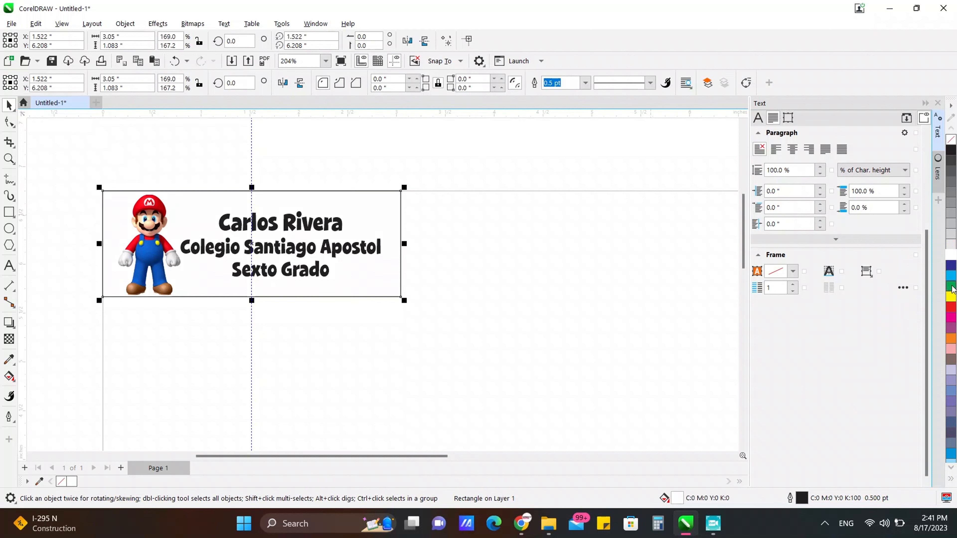
{"action": "left_click", "coordinate": [952, 288]}
{"action": "left_click", "coordinate": [951, 297]}
{"action": "left_click", "coordinate": [951, 328]}
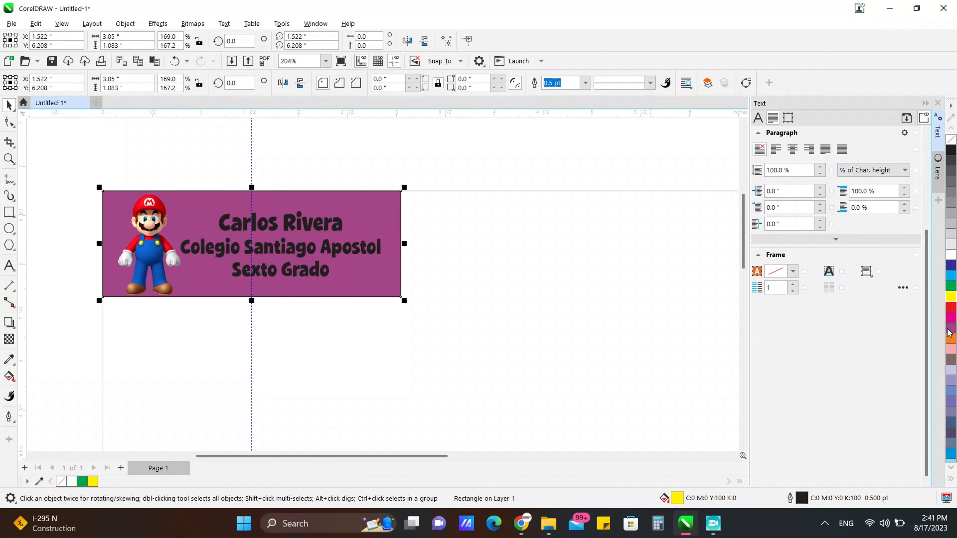
{"action": "left_click", "coordinate": [952, 349]}
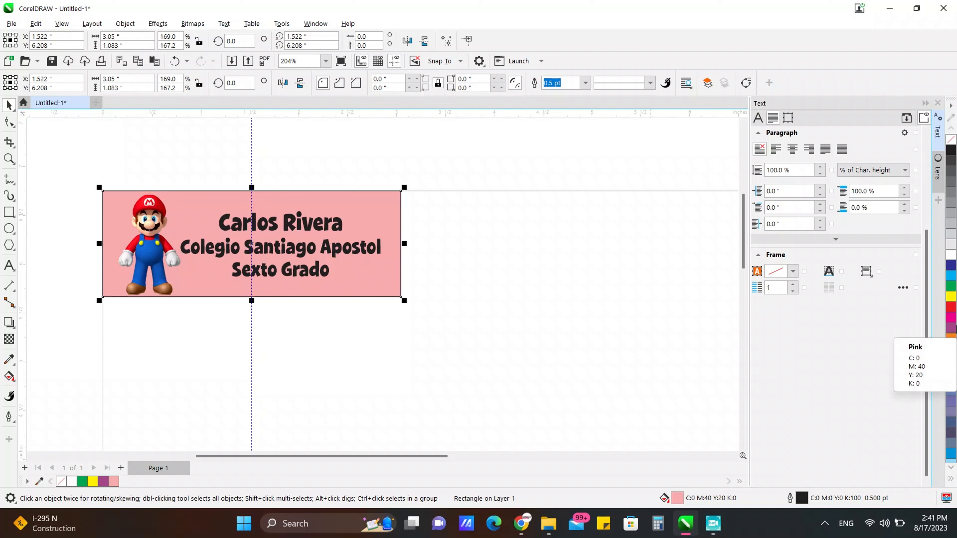
{"action": "left_click", "coordinate": [950, 309]}
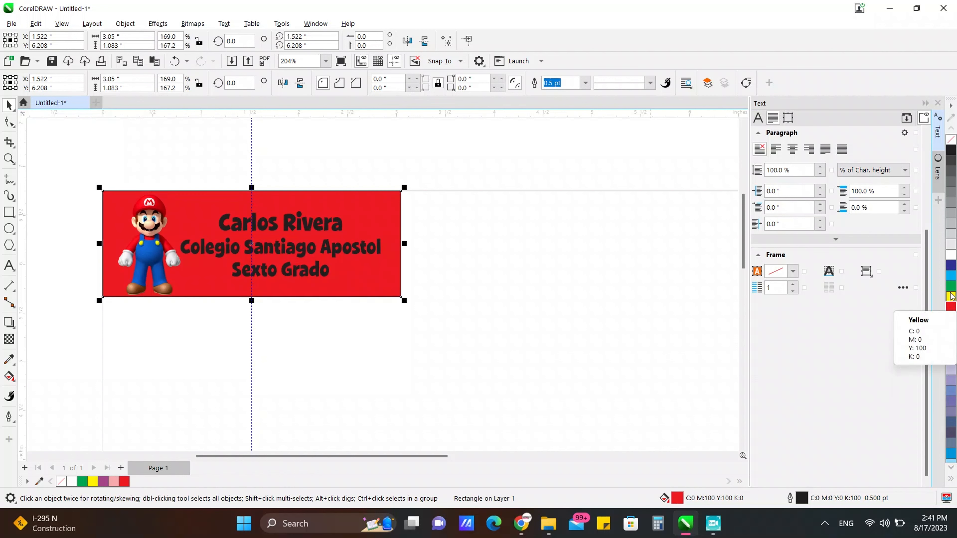
{"action": "left_click", "coordinate": [951, 298]}
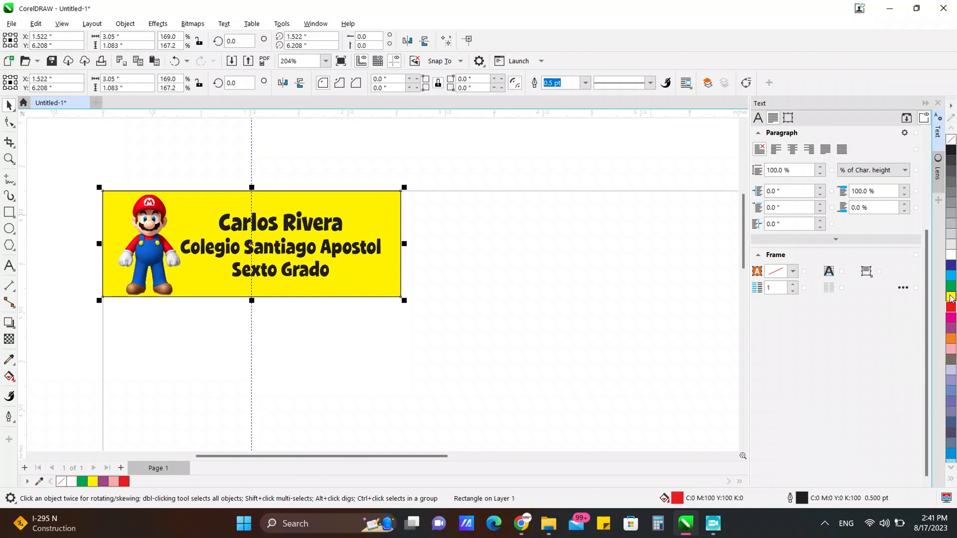
{"action": "left_click", "coordinate": [950, 479]}
{"action": "left_click", "coordinate": [928, 374]}
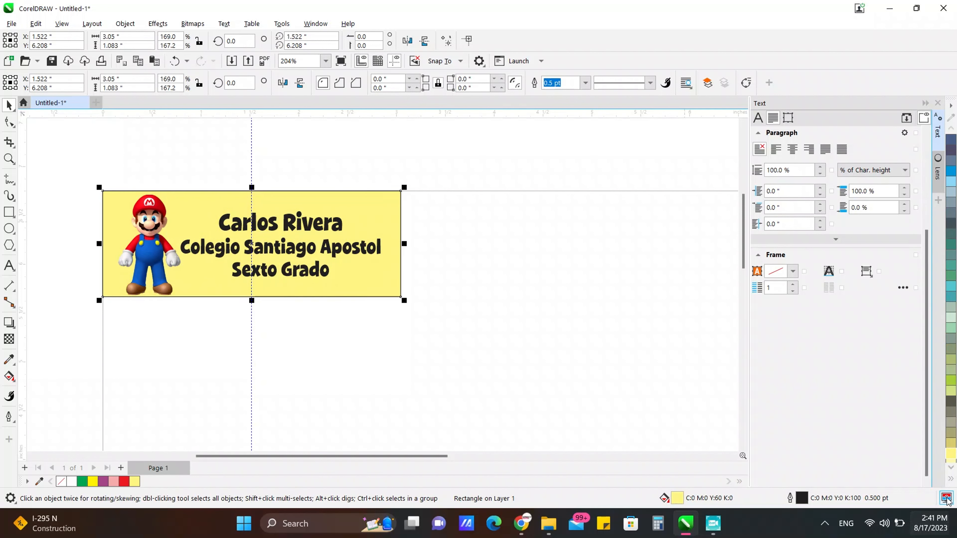
{"action": "left_click", "coordinate": [951, 480]}
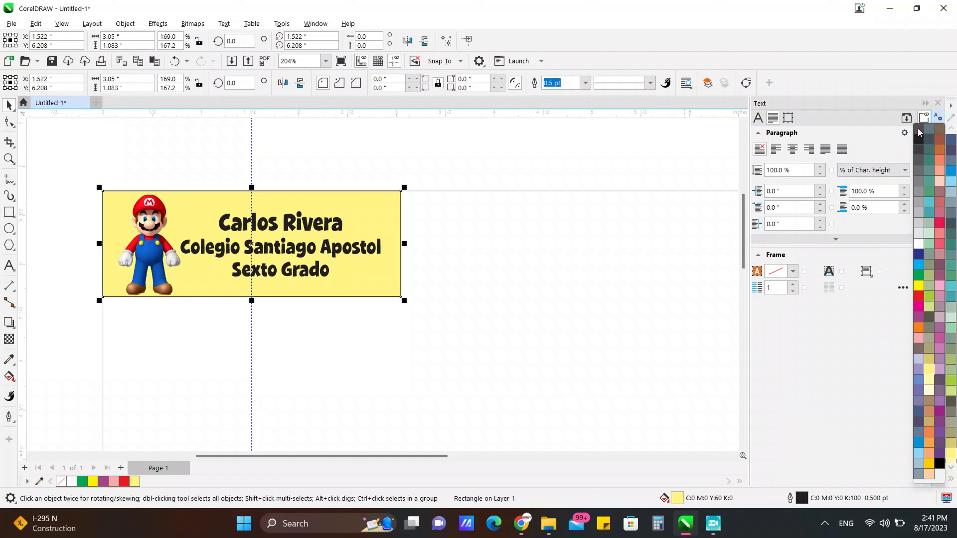
{"action": "left_click", "coordinate": [488, 275]}
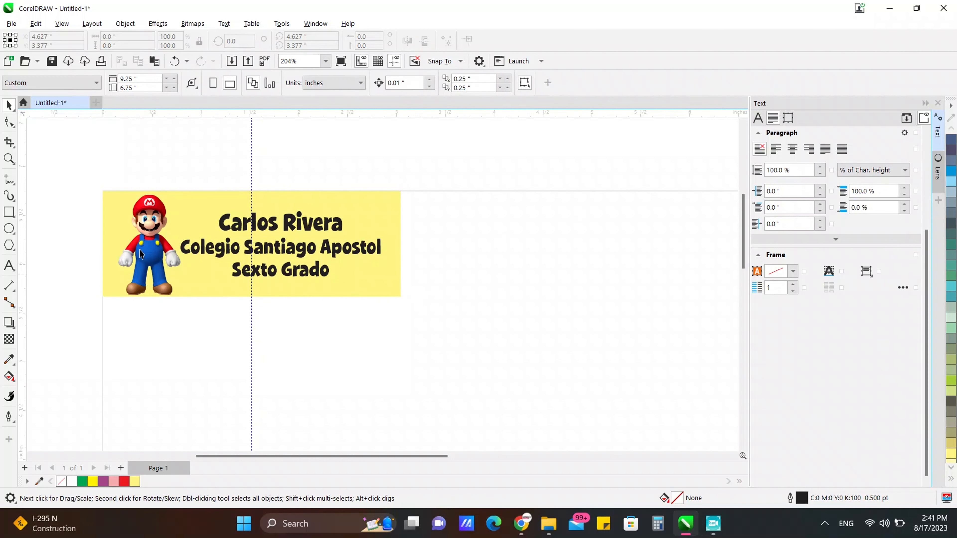
Step: Select the picture, text and rectangle together
{"action": "scroll", "coordinate": [99, 192], "scroll_direction": "down", "scroll_amount": 4}
{"action": "scroll", "coordinate": [297, 175], "scroll_direction": "up", "scroll_amount": 2}
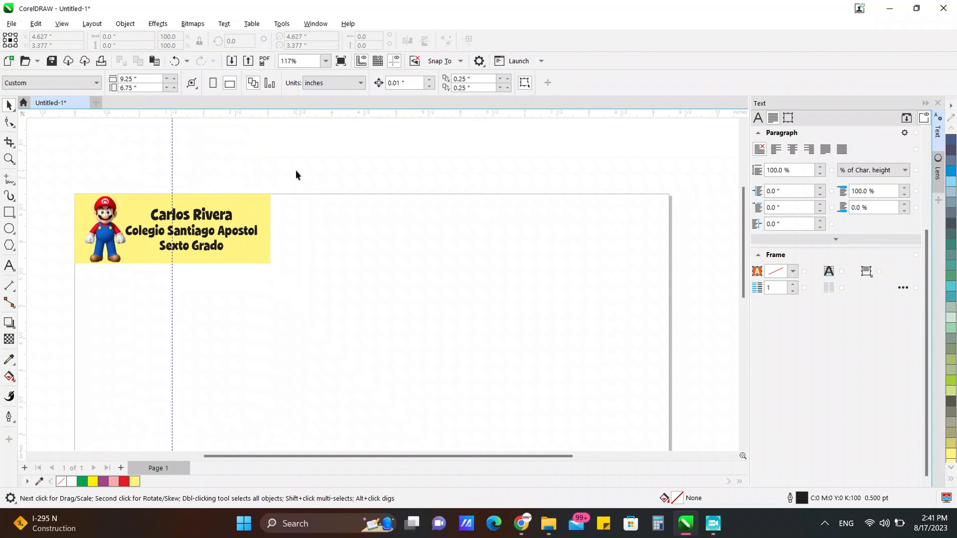
{"action": "left_click_drag", "start_coordinate": [302, 292], "coordinate": [313, 296]}
Step: Group the picture, text and yellow rectangle, and show the Transform docker
{"action": "right_click", "coordinate": [217, 235]}
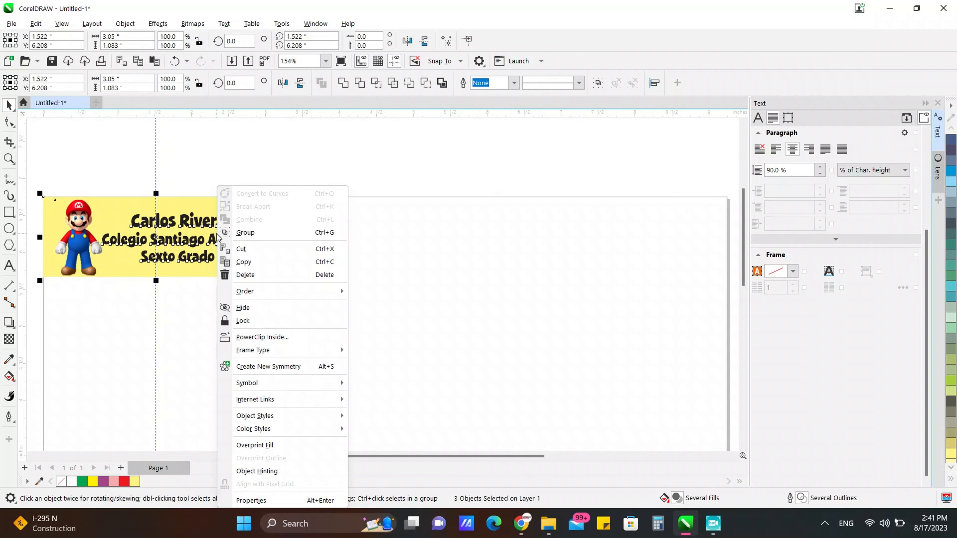
{"action": "left_click", "coordinate": [226, 232]}
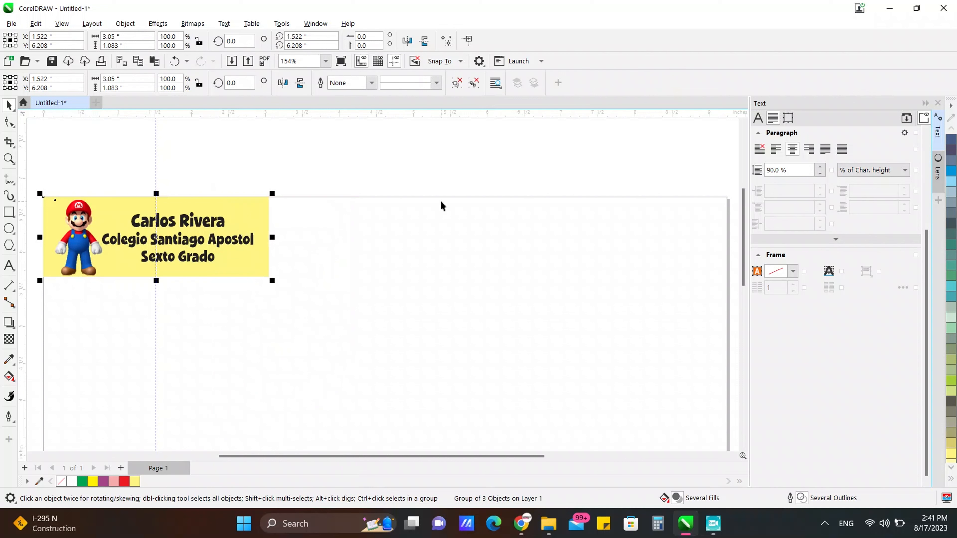
{"action": "left_click", "coordinate": [938, 201]}
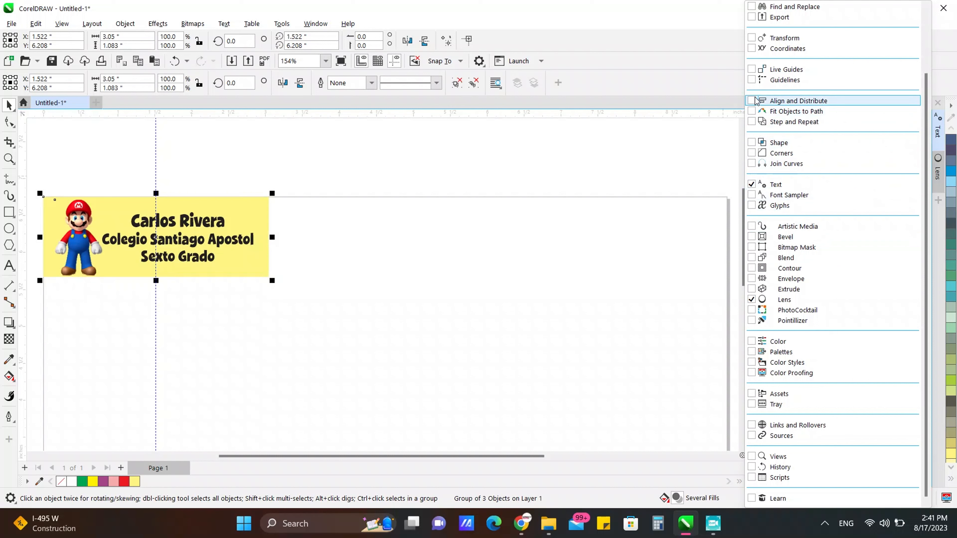
{"action": "left_click", "coordinate": [752, 38]}
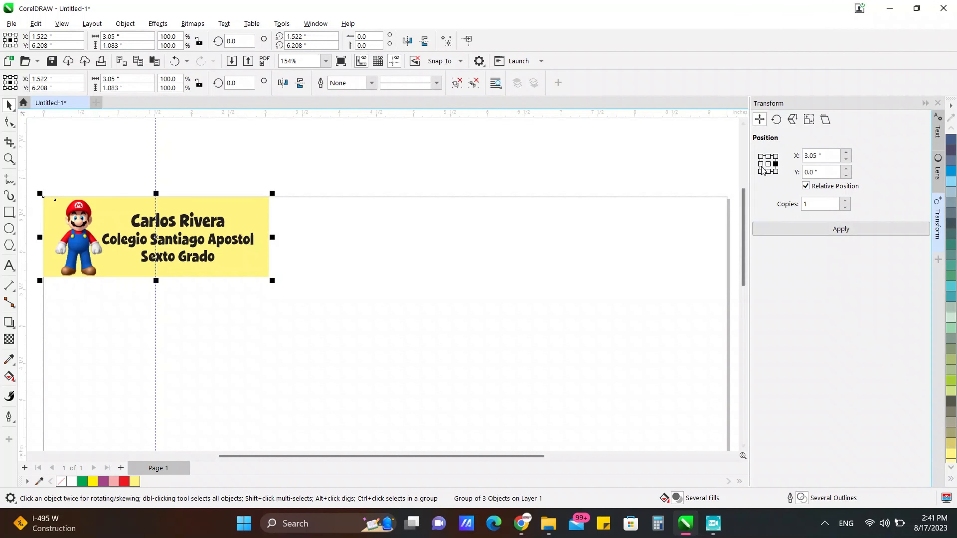
Step: Duplicate the label 3.05 inches to the right with the Transform docker's right anchor
{"action": "left_click", "coordinate": [759, 164]}
{"action": "left_click", "coordinate": [776, 164]}
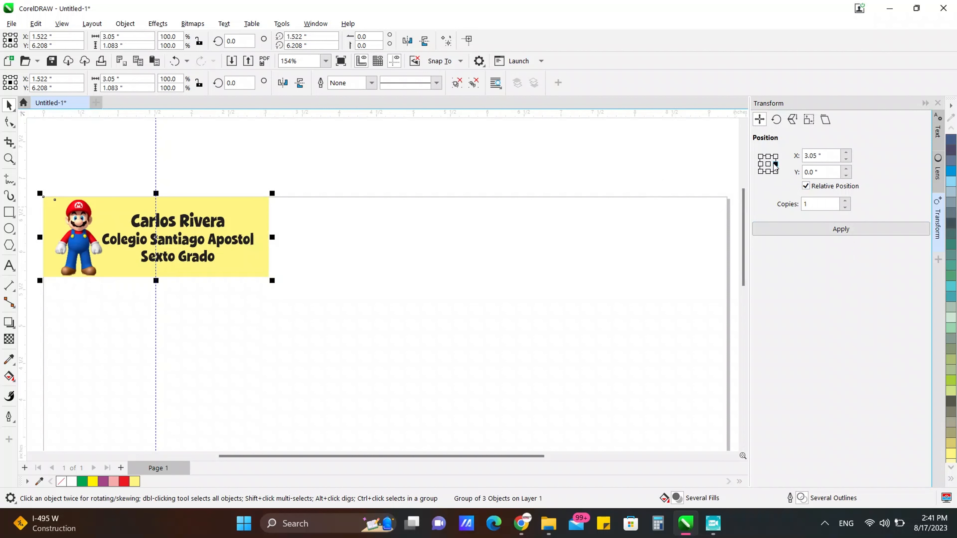
{"action": "left_click", "coordinate": [803, 230]}
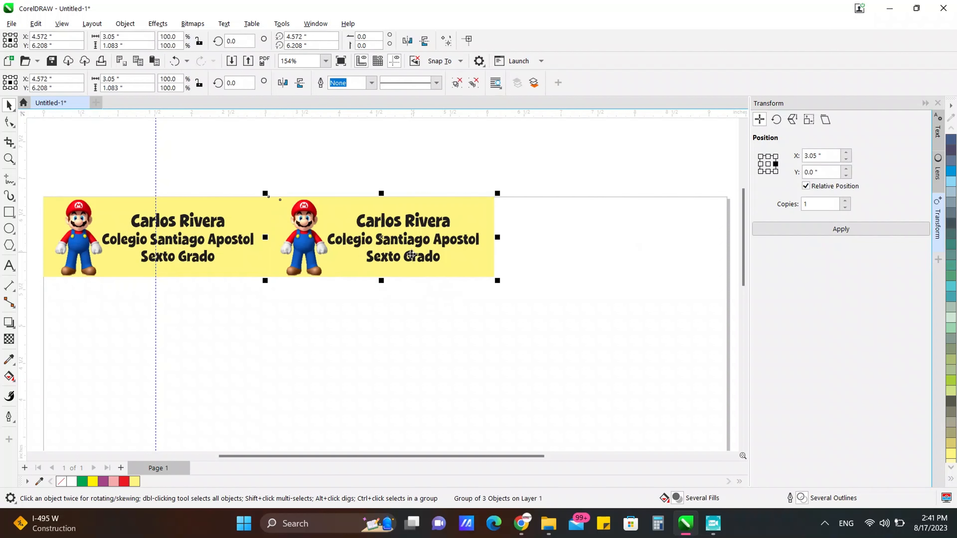
Step: Enter text editing in the copied label, then return to the Pick tool
{"action": "double_click", "coordinate": [412, 258]}
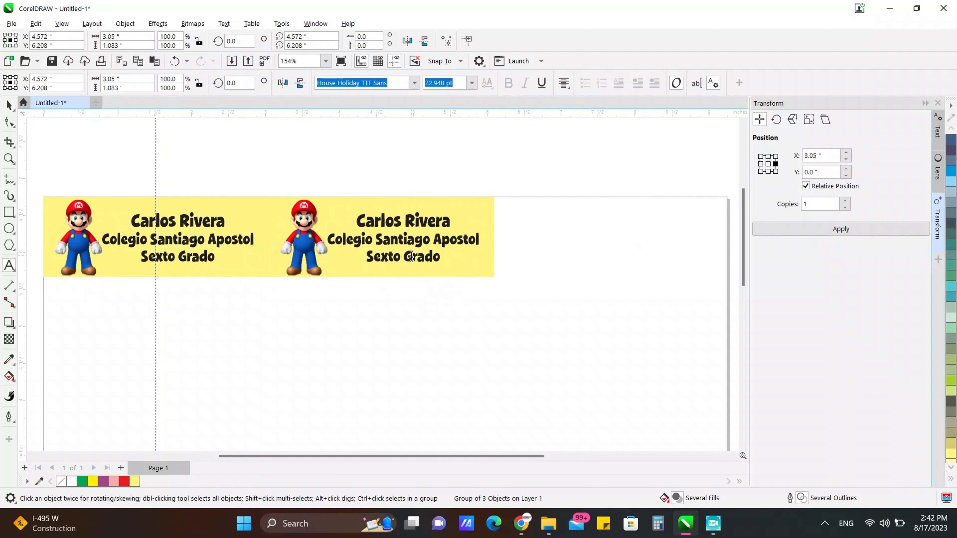
{"action": "left_click", "coordinate": [9, 105]}
{"action": "left_click", "coordinate": [375, 227]}
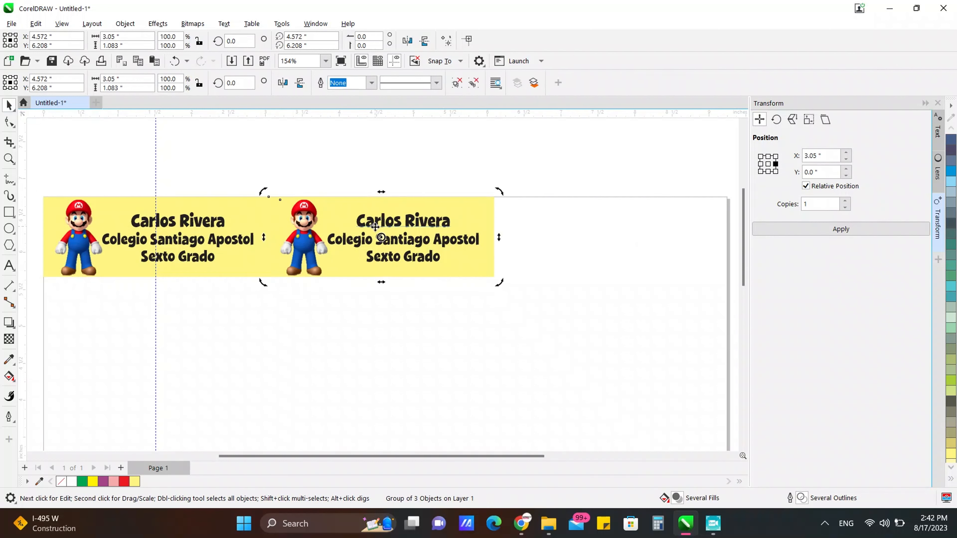
{"action": "left_click", "coordinate": [375, 227]}
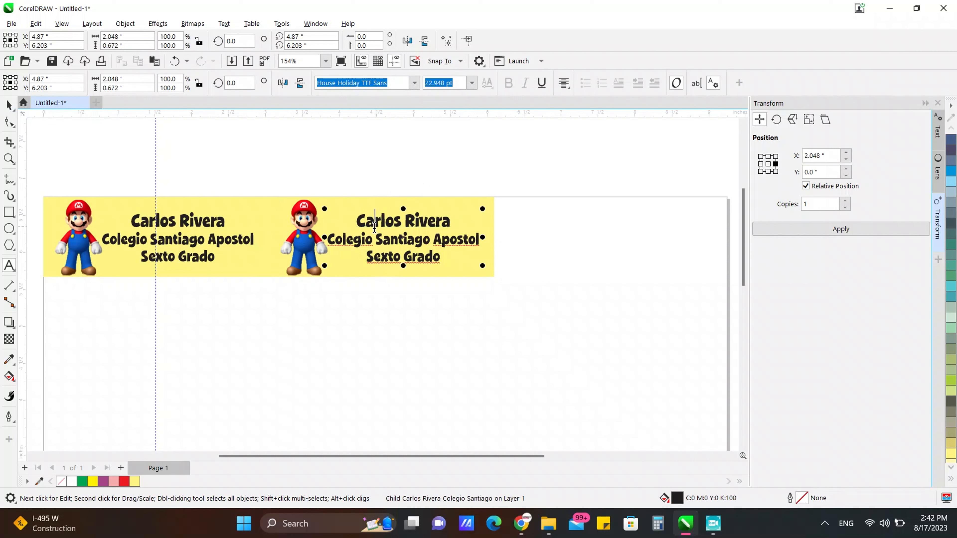
{"action": "left_click", "coordinate": [9, 105]}
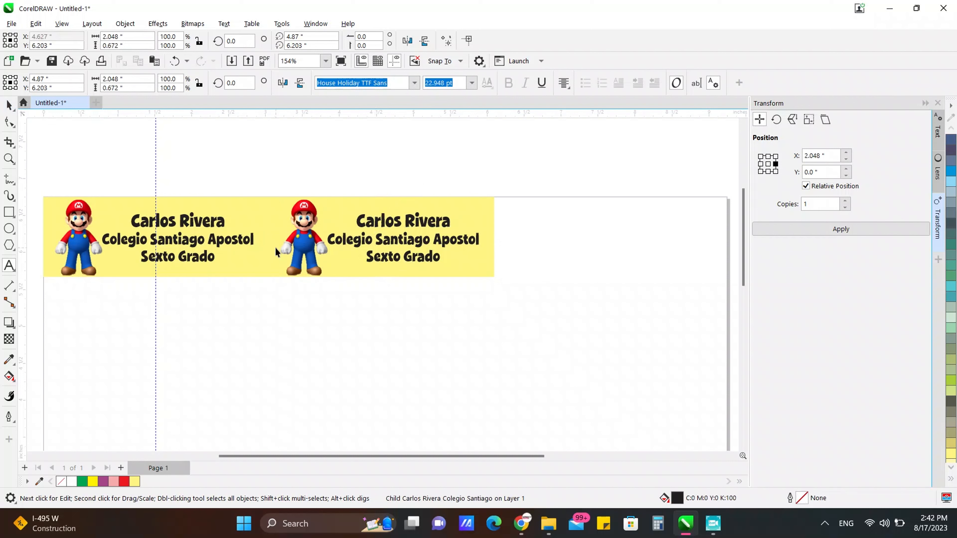
{"action": "left_click", "coordinate": [623, 158]}
Step: Nudge the copied label right three times to leave a small gap
{"action": "left_click_drag", "start_coordinate": [257, 310], "coordinate": [256, 310]}
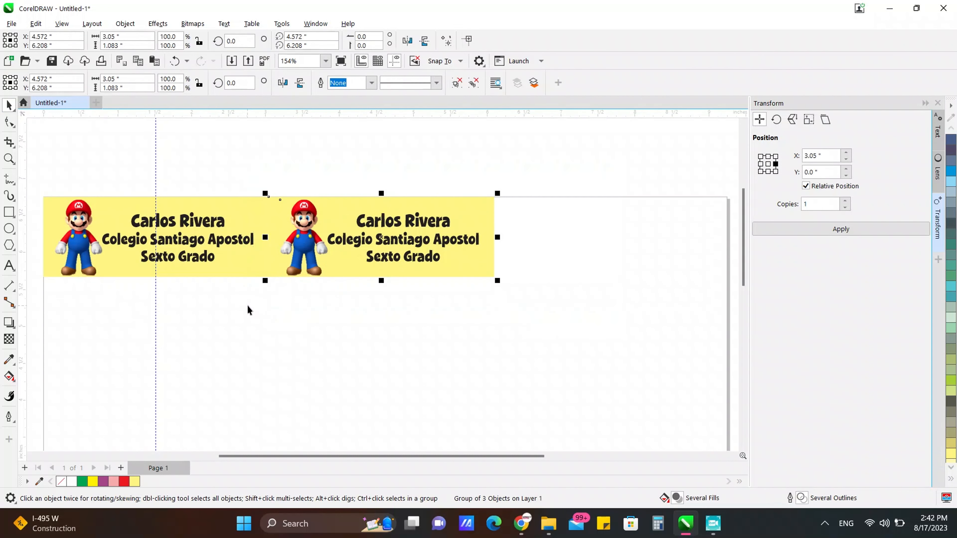
{"action": "key", "text": "Right"}
{"action": "key", "text": "Right"}
{"action": "key", "text": "Right"}
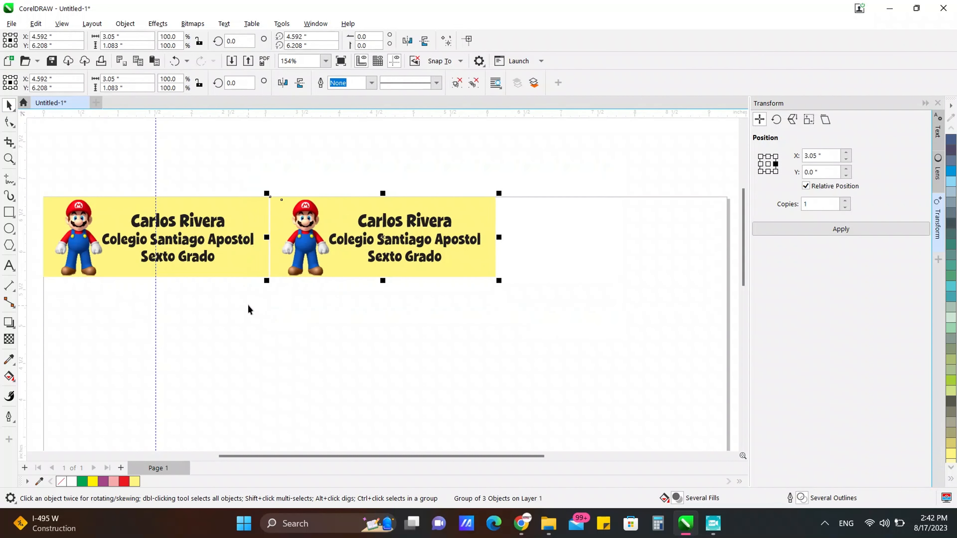
{"action": "key", "text": "Right"}
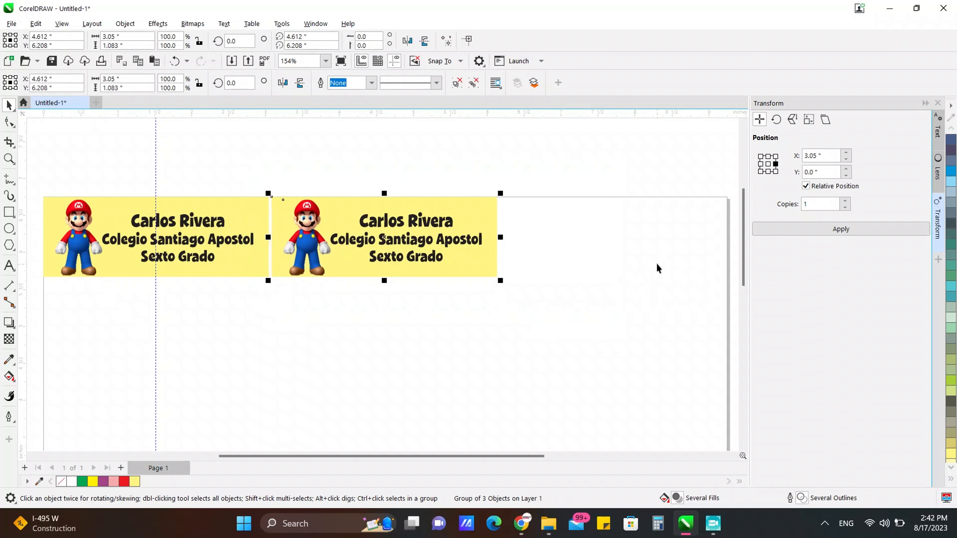
{"action": "key", "text": "Right"}
{"action": "left_click", "coordinate": [8, 266]}
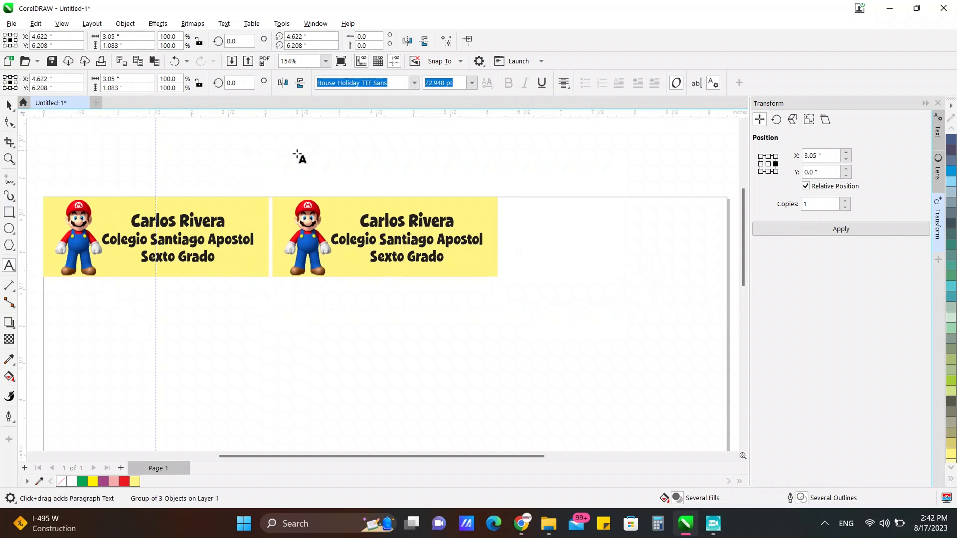
Step: Add a '5 espacios' text note above the labels, then select the right Mario label
{"action": "left_click", "coordinate": [279, 157]}
{"action": "type", "text": "5"}
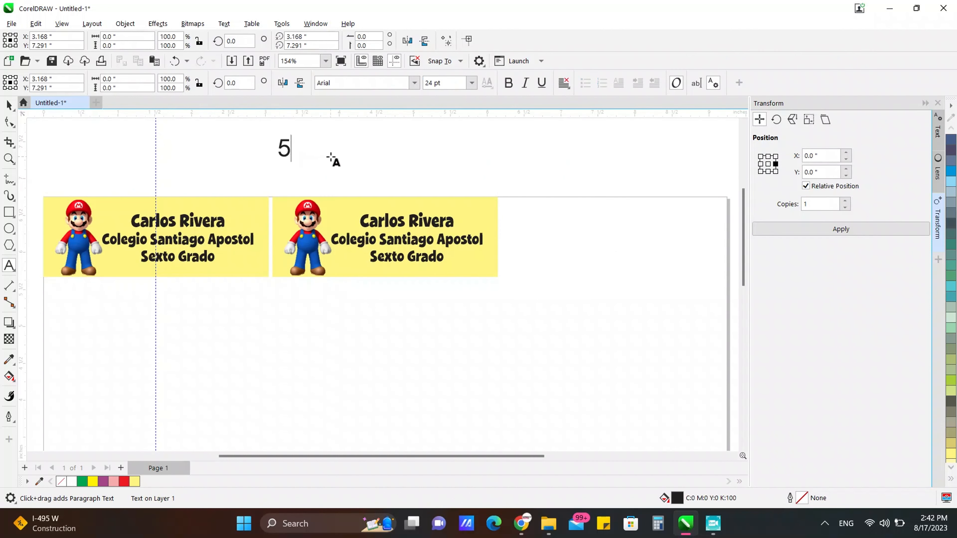
{"action": "type", "text": " espaci"}
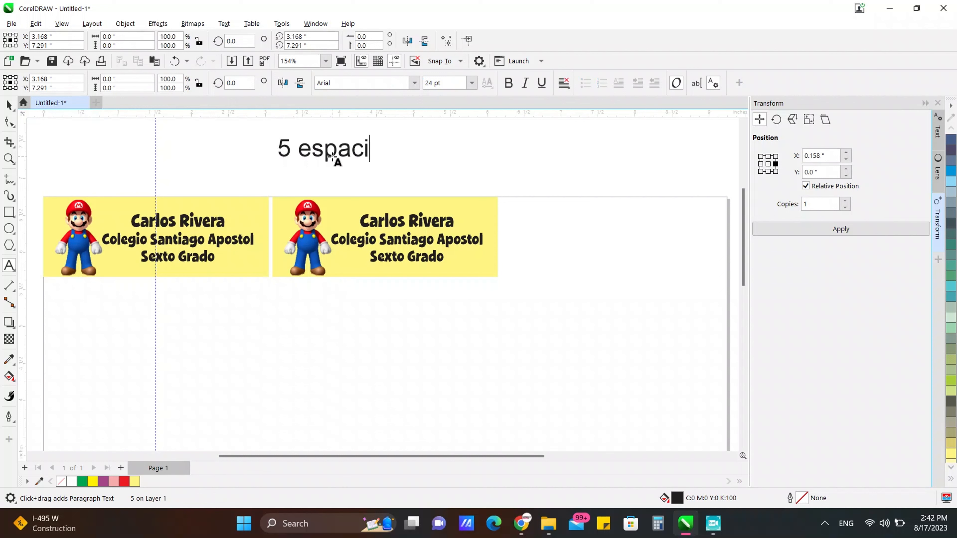
{"action": "type", "text": "os"}
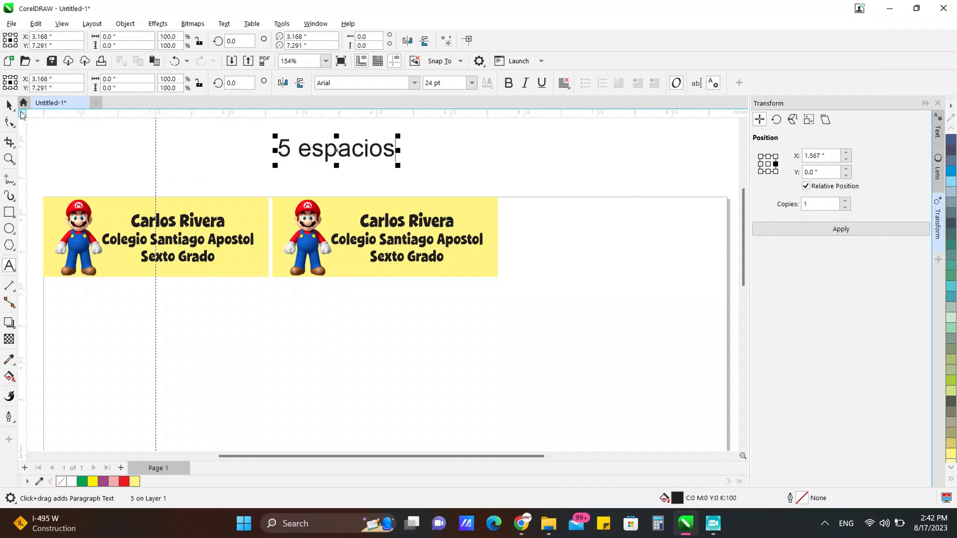
{"action": "left_click", "coordinate": [9, 106]}
{"action": "left_click_drag", "start_coordinate": [531, 182], "coordinate": [256, 324]}
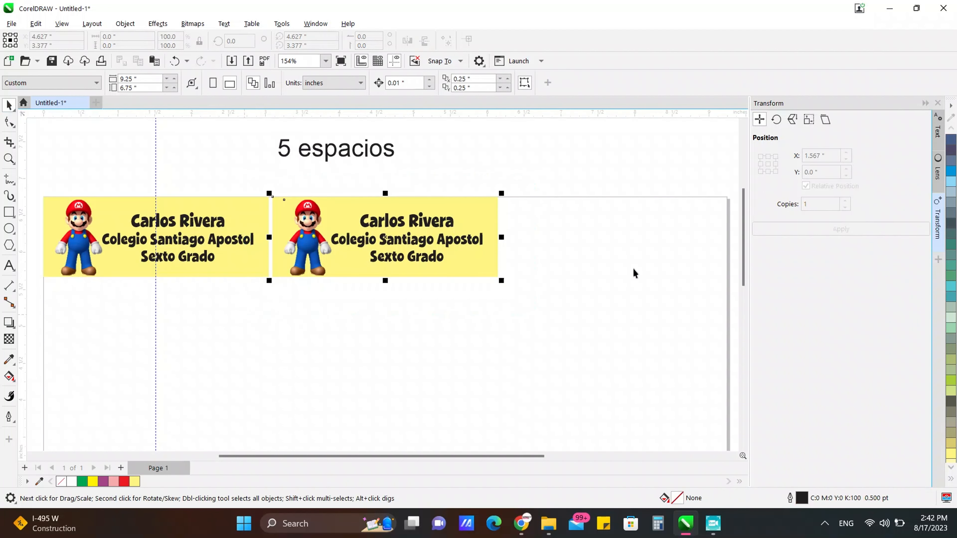
Step: Copy the label rightward with the right-middle Transform anchor, nudge it, and select the three-label row
{"action": "left_click", "coordinate": [776, 164]}
{"action": "left_click", "coordinate": [797, 229]}
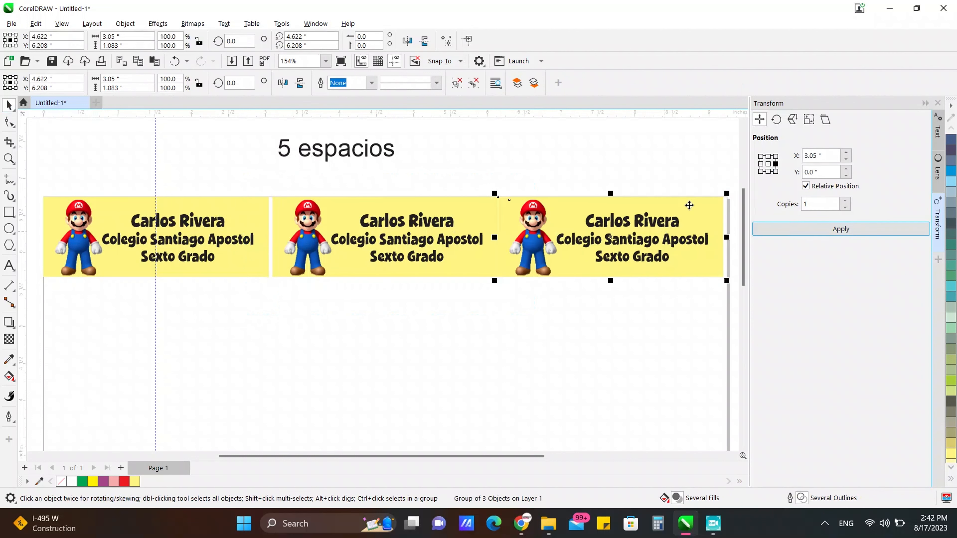
{"action": "left_click_drag", "start_coordinate": [733, 188], "coordinate": [487, 305]}
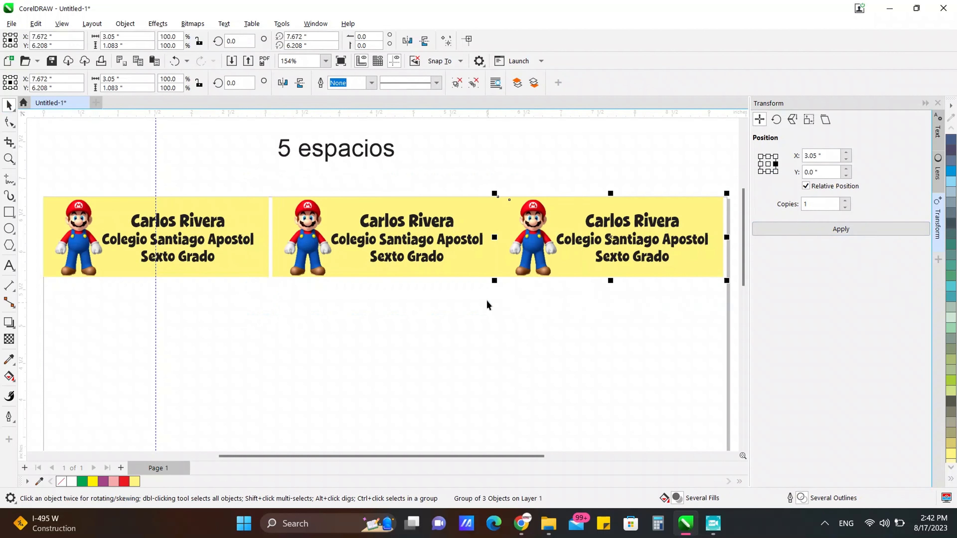
{"action": "key", "text": "Right"}
{"action": "key", "text": "Right"}
{"action": "key", "text": "Right"}
{"action": "key", "text": "Right"}
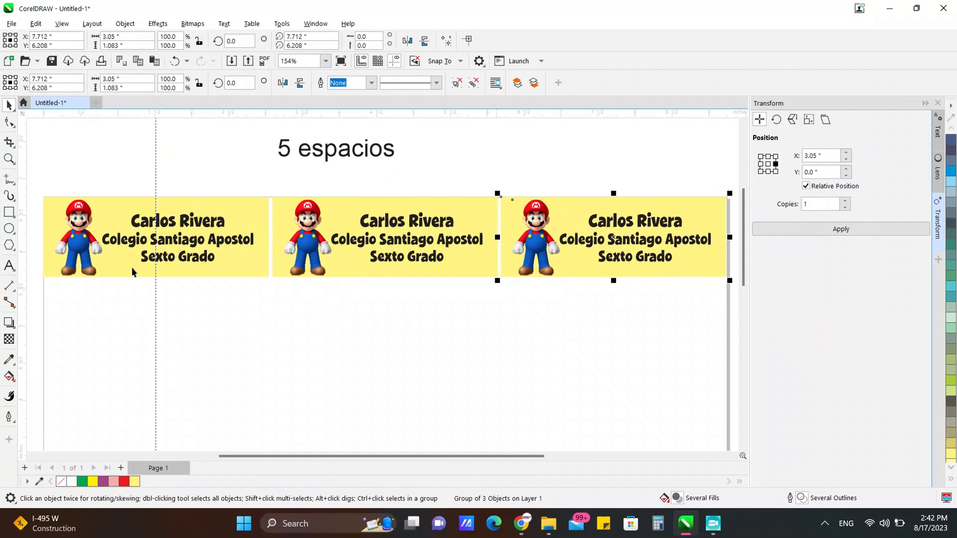
{"action": "left_click_drag", "start_coordinate": [37, 189], "coordinate": [731, 289]}
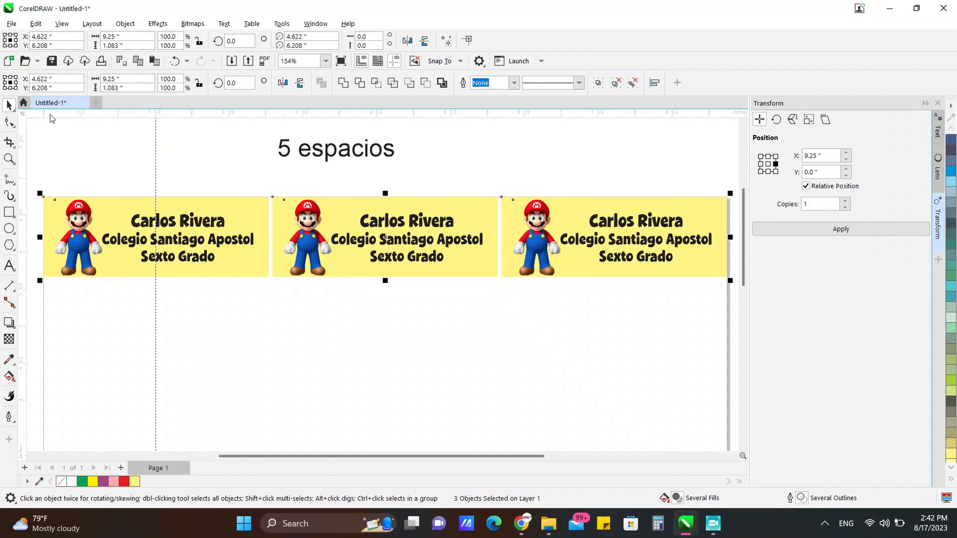
{"action": "scroll", "coordinate": [230, 178], "scroll_direction": "down", "scroll_amount": 2}
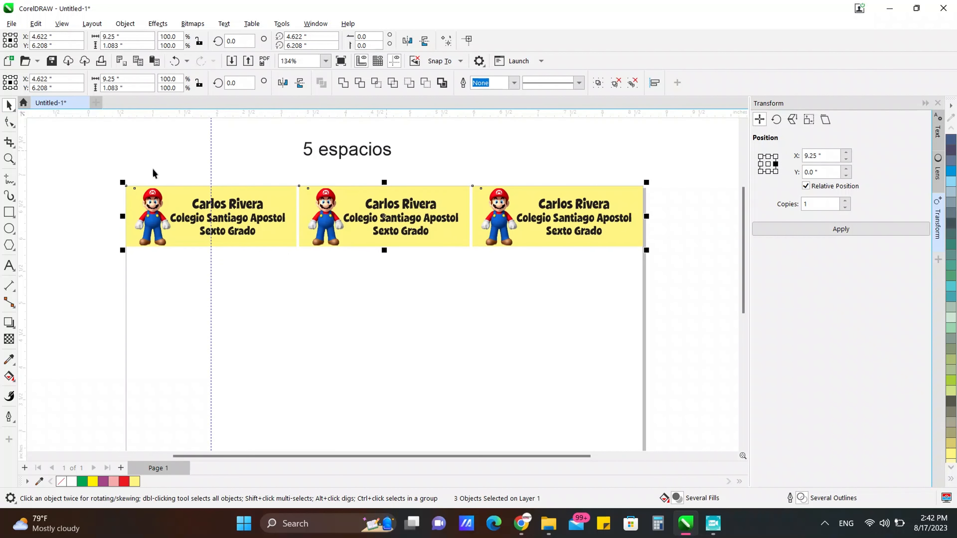
{"action": "left_click_drag", "start_coordinate": [99, 174], "coordinate": [640, 230]}
Step: Duplicate the three-label row downward using the bottom-middle anchor and nudge it down for a gap
{"action": "left_click_drag", "start_coordinate": [688, 262], "coordinate": [691, 264]}
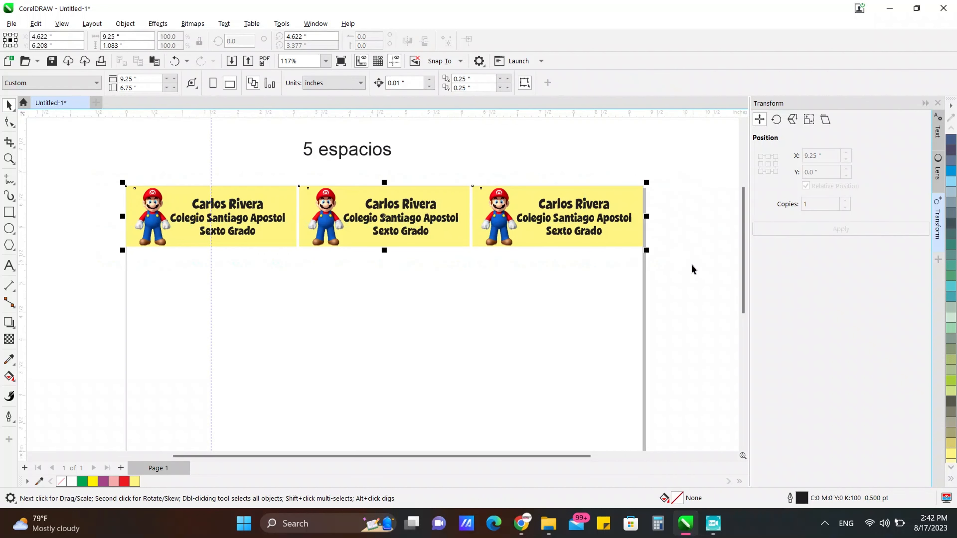
{"action": "left_click", "coordinate": [768, 172]}
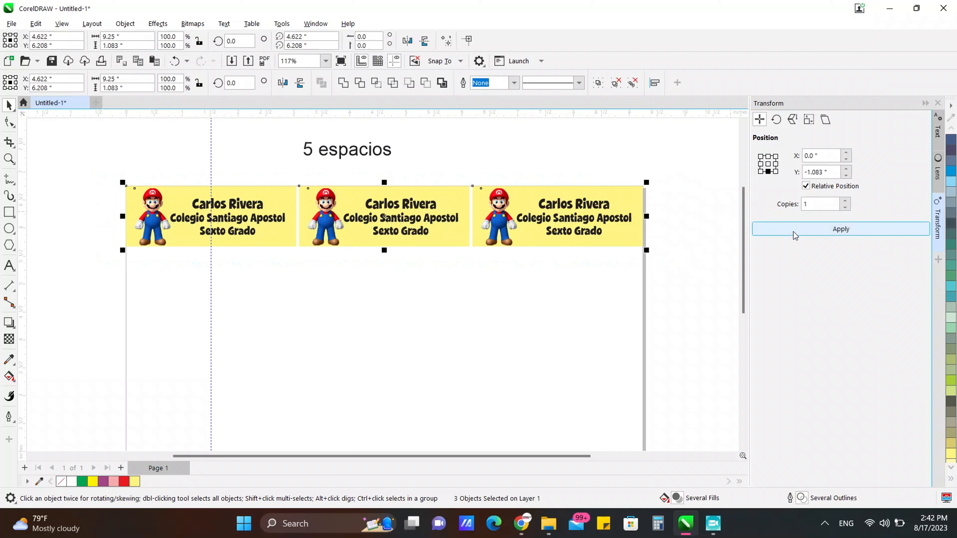
{"action": "left_click", "coordinate": [783, 231]}
{"action": "left_click_drag", "start_coordinate": [683, 346], "coordinate": [91, 244]}
{"action": "key", "text": "ctrl+Down"}
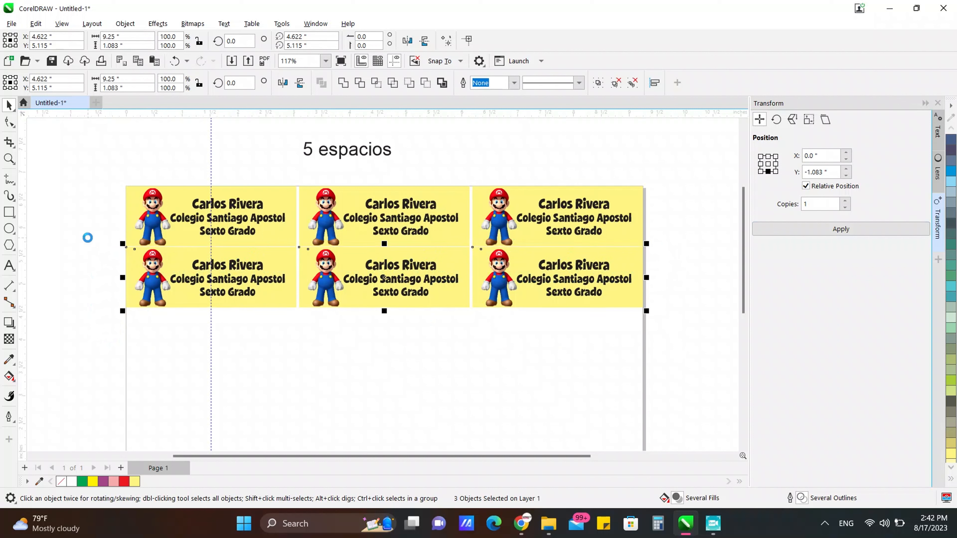
{"action": "key", "text": "ctrl+Down"}
{"action": "key", "text": "ctrl+Down"}
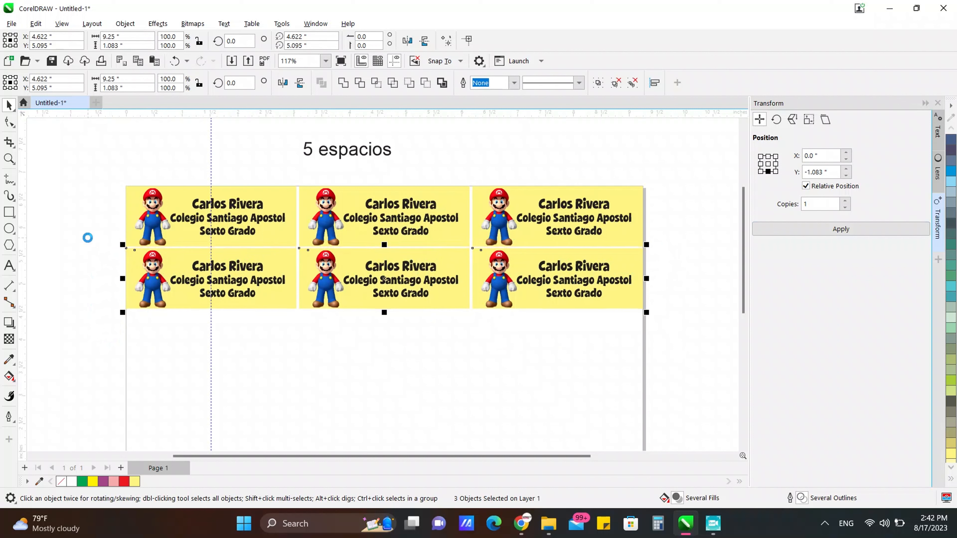
Step: Move the note aside, duplicate the two rows below, and nudge the new rows down
{"action": "left_click_drag", "start_coordinate": [334, 157], "coordinate": [62, 269]}
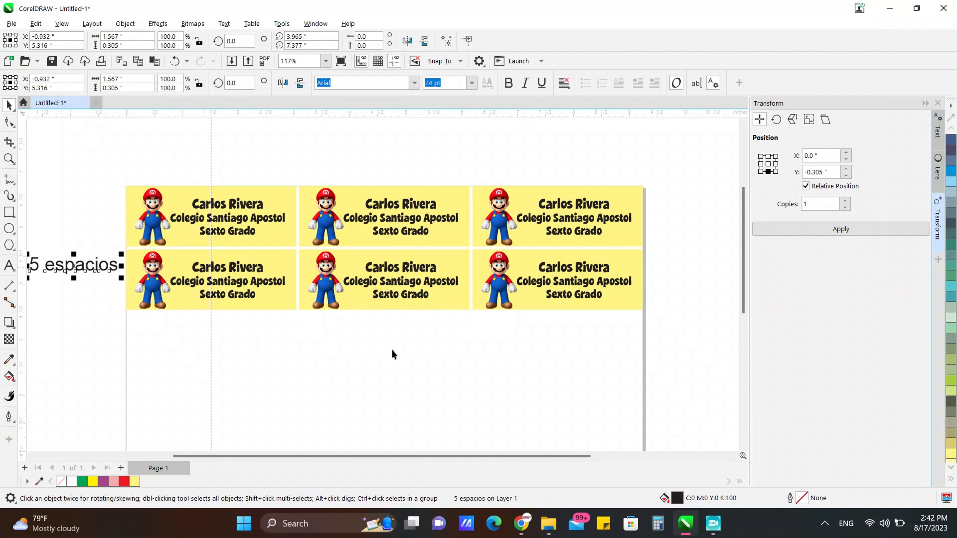
{"action": "scroll", "coordinate": [493, 314], "scroll_direction": "down", "scroll_amount": 1}
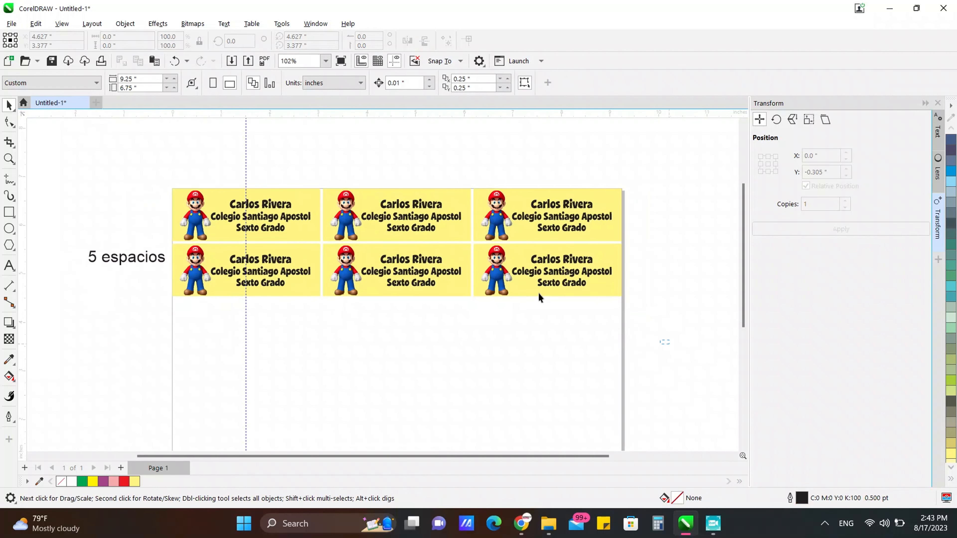
{"action": "mouse_move", "coordinate": [648, 331]}
{"action": "left_mouse_down"}
{"action": "mouse_move", "coordinate": [160, 167]}
{"action": "mouse_move", "coordinate": [147, 171]}
{"action": "left_mouse_up"}
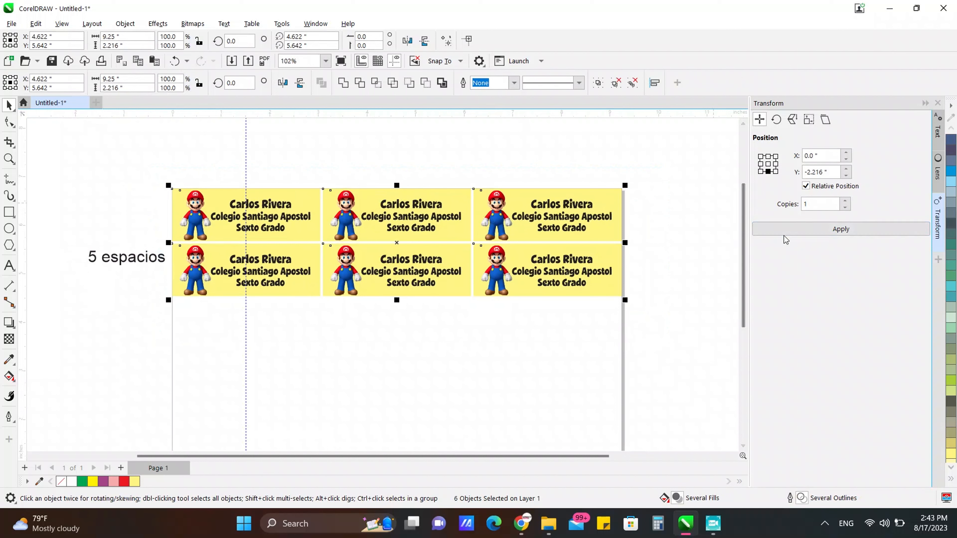
{"action": "left_click", "coordinate": [785, 230]}
{"action": "scroll", "coordinate": [409, 193], "scroll_direction": "down", "scroll_amount": 1}
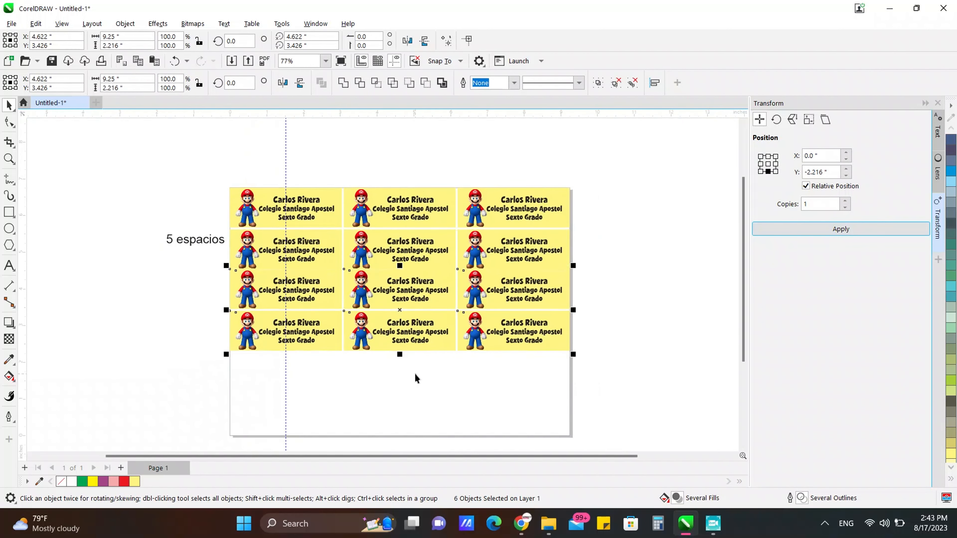
{"action": "scroll", "coordinate": [415, 377], "scroll_direction": "up", "scroll_amount": 1}
{"action": "left_click_drag", "start_coordinate": [669, 374], "coordinate": [100, 231]}
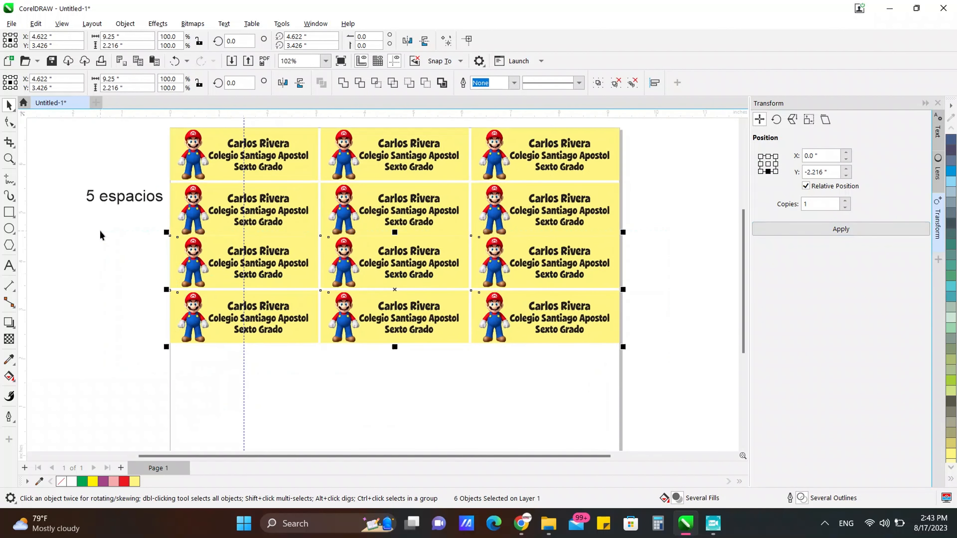
{"action": "key", "text": "Down"}
{"action": "key", "text": "Down"}
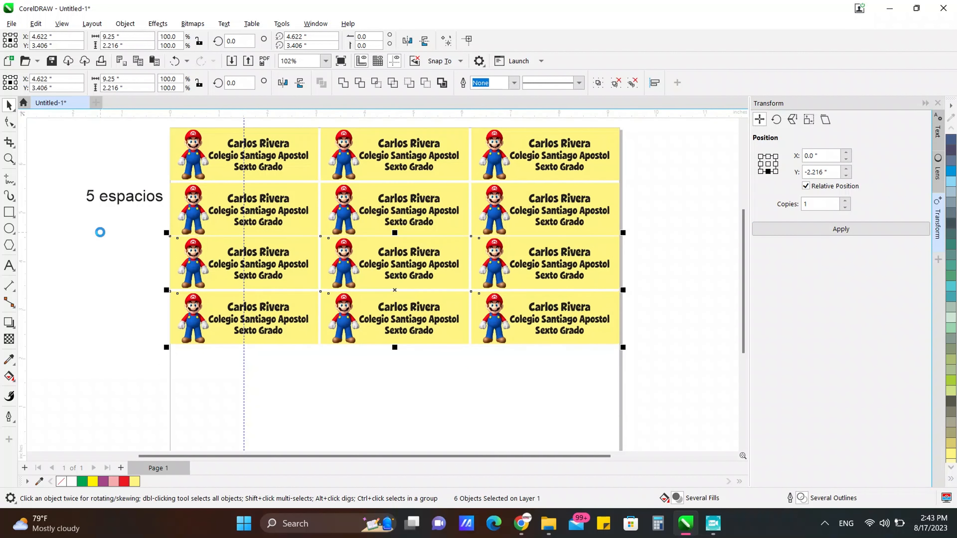
{"action": "key", "text": "Down"}
{"action": "key", "text": "Down"}
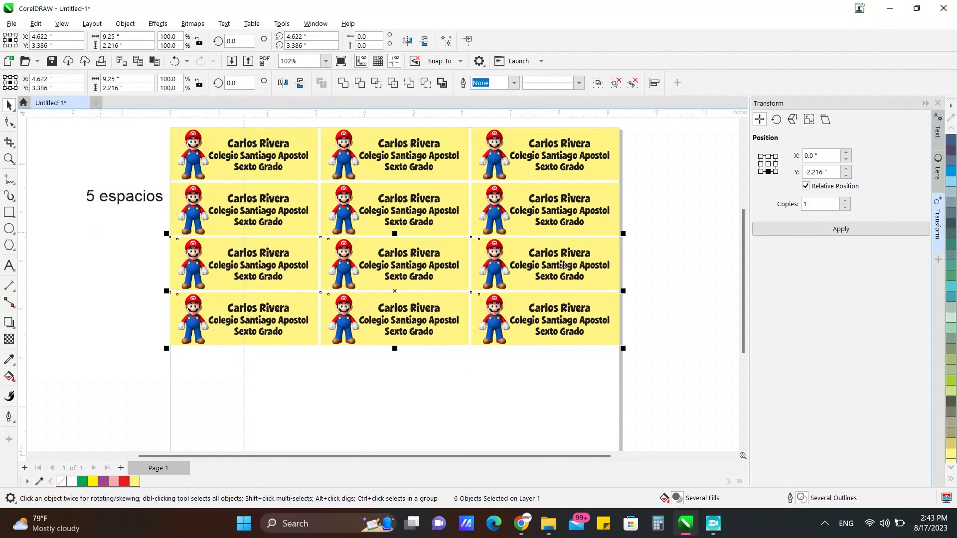
{"action": "key", "text": "Down"}
Step: Duplicate the bottom rows again to make six rows, nudging them down for a gap
{"action": "scroll", "coordinate": [422, 168], "scroll_direction": "down", "scroll_amount": 1}
{"action": "scroll", "coordinate": [405, 286], "scroll_direction": "up", "scroll_amount": 1}
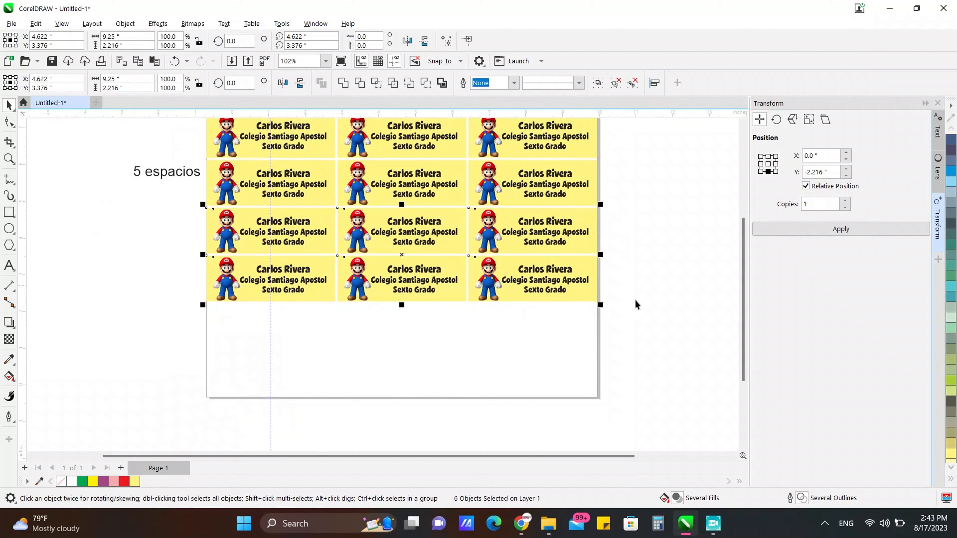
{"action": "left_click", "coordinate": [783, 229]}
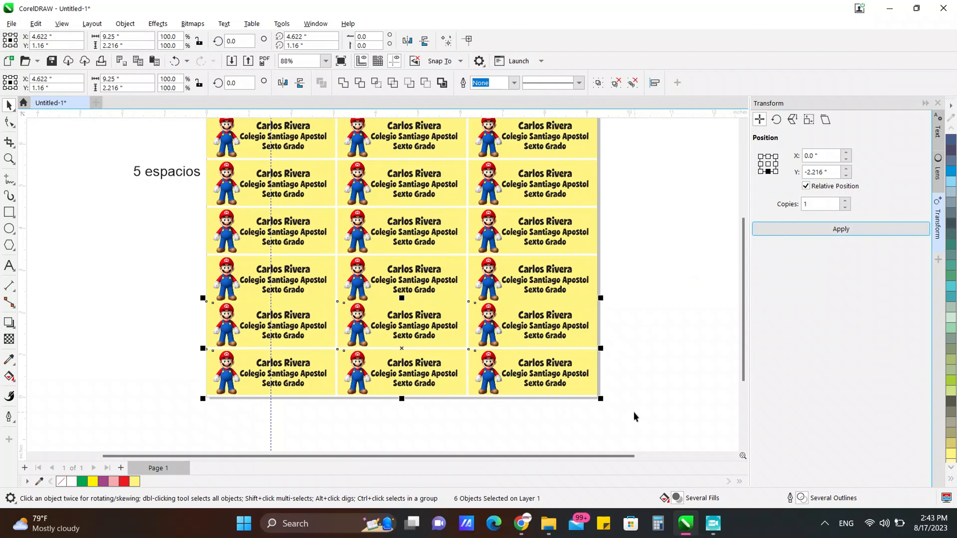
{"action": "left_click_drag", "start_coordinate": [635, 416], "coordinate": [167, 291]}
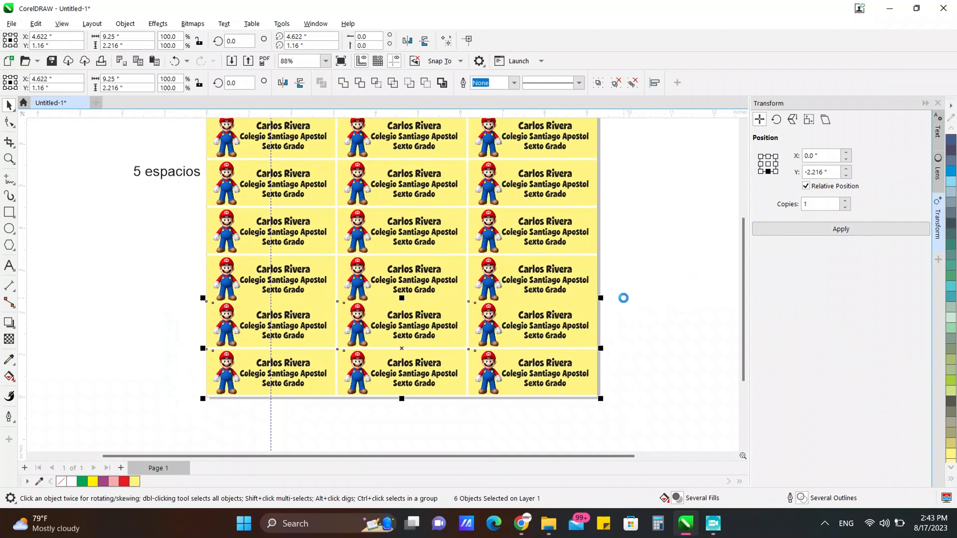
{"action": "key", "text": "Down"}
{"action": "key", "text": "Down"}
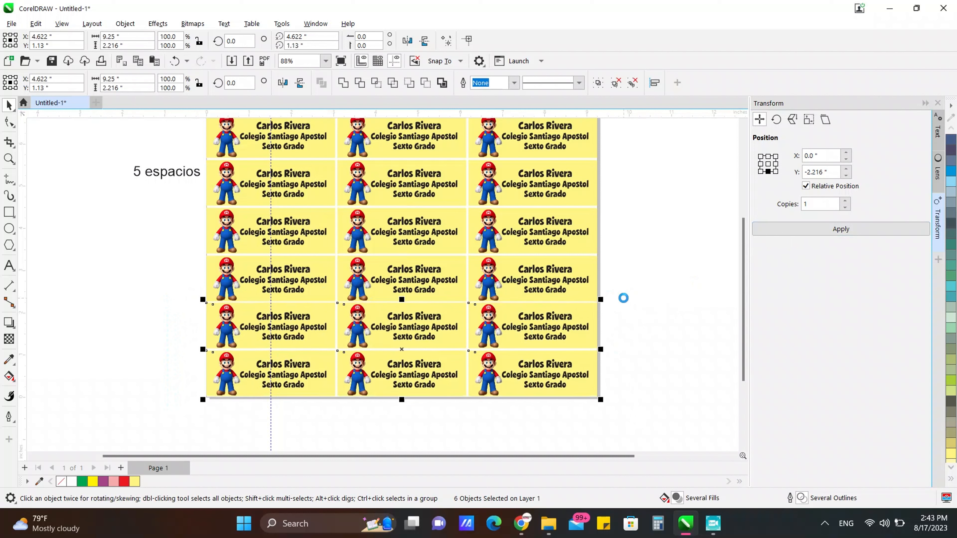
{"action": "key", "text": "Down"}
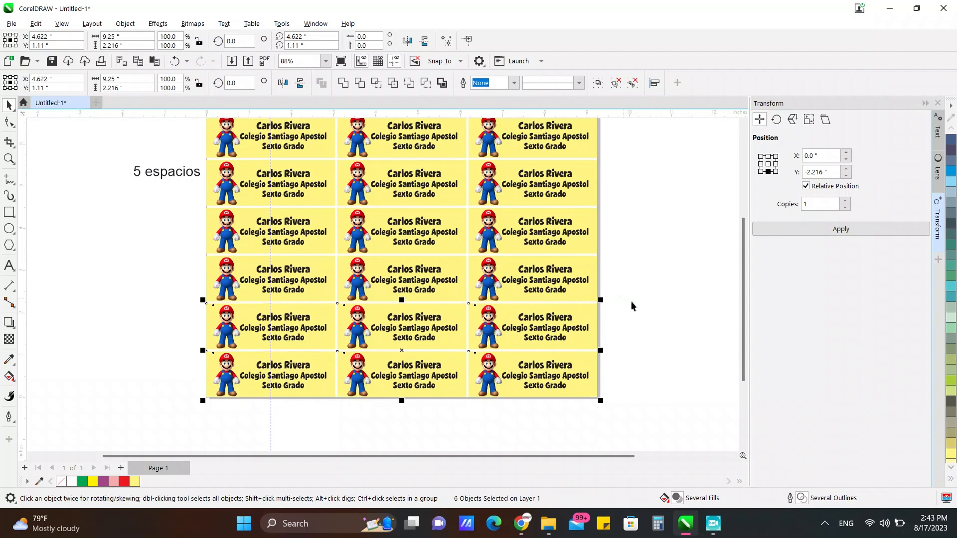
Step: Delete the '5 espacios' note from the page
{"action": "left_click", "coordinate": [633, 303]}
{"action": "left_click", "coordinate": [158, 175]}
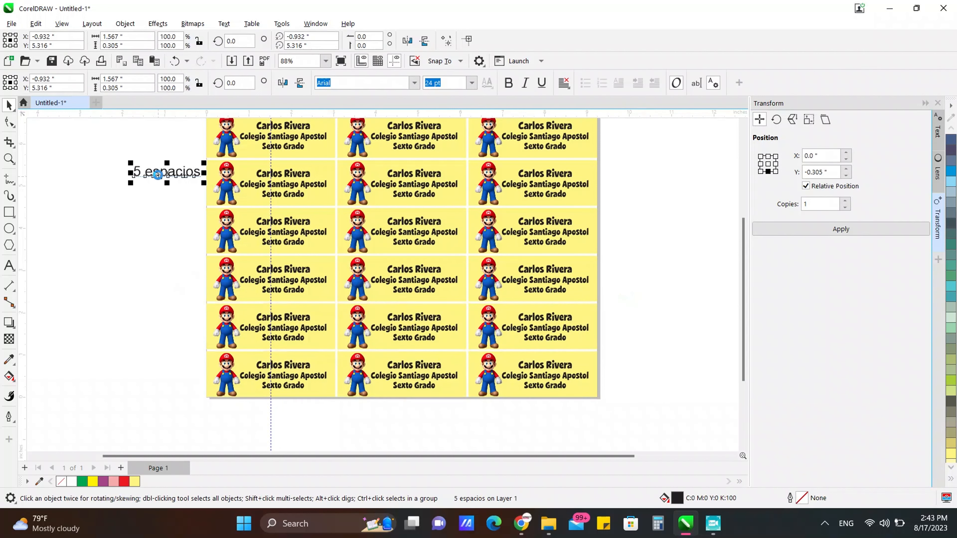
{"action": "key", "text": "Delete"}
{"action": "scroll", "coordinate": [302, 339], "scroll_direction": "down", "scroll_amount": 2}
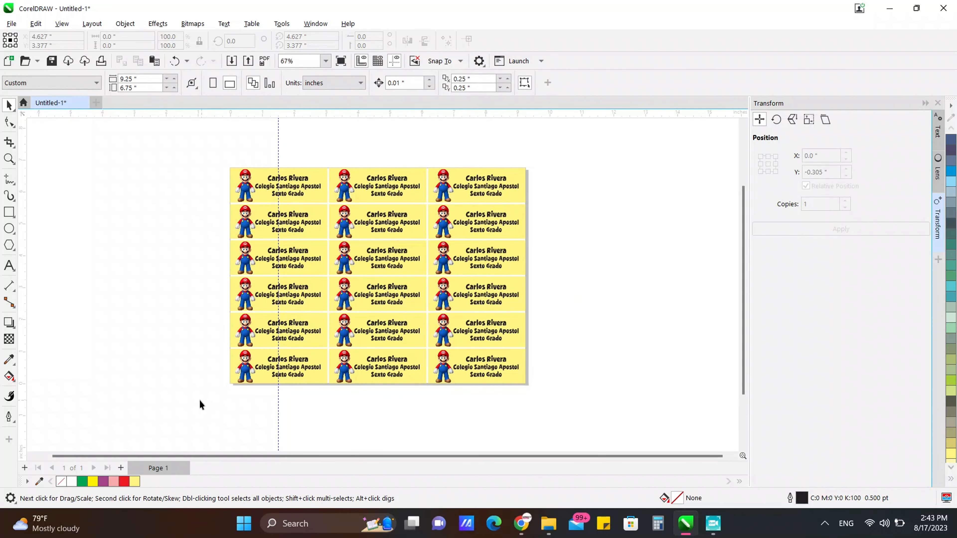
Step: Select all 18 labels and set the grid height to 6.75 inches
{"action": "left_click_drag", "start_coordinate": [584, 161], "coordinate": [588, 150]}
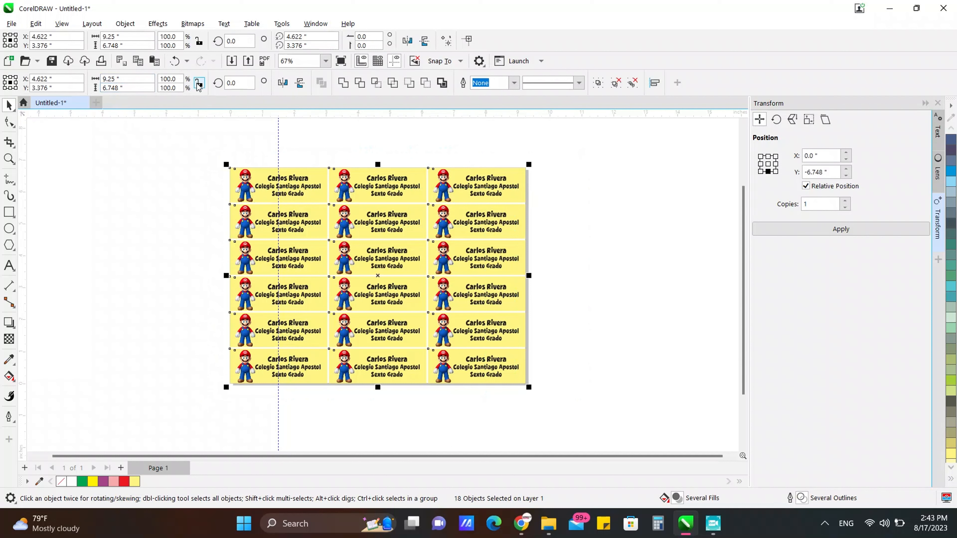
{"action": "left_click_drag", "start_coordinate": [109, 90], "coordinate": [129, 89]}
{"action": "type", "text": "5"}
{"action": "key", "text": "Return"}
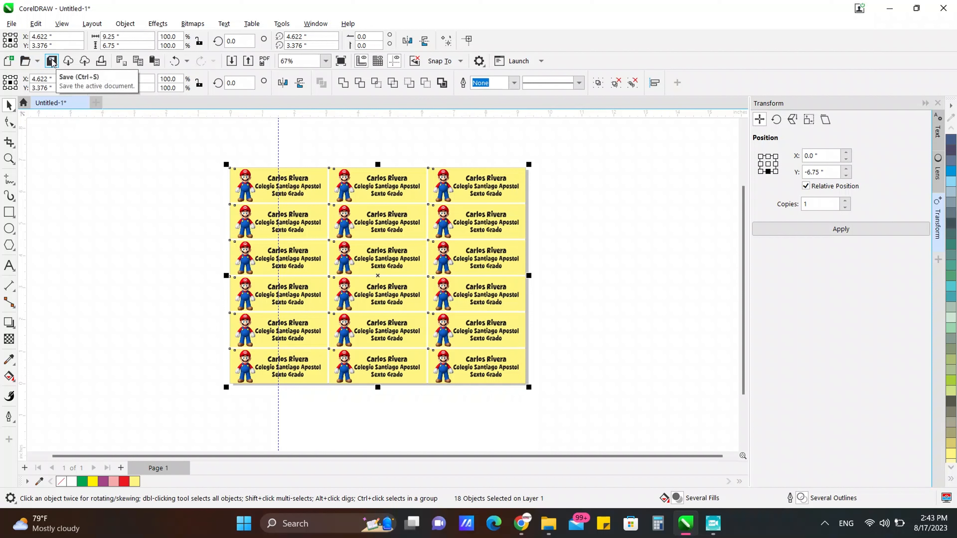
{"action": "left_click", "coordinate": [11, 24]}
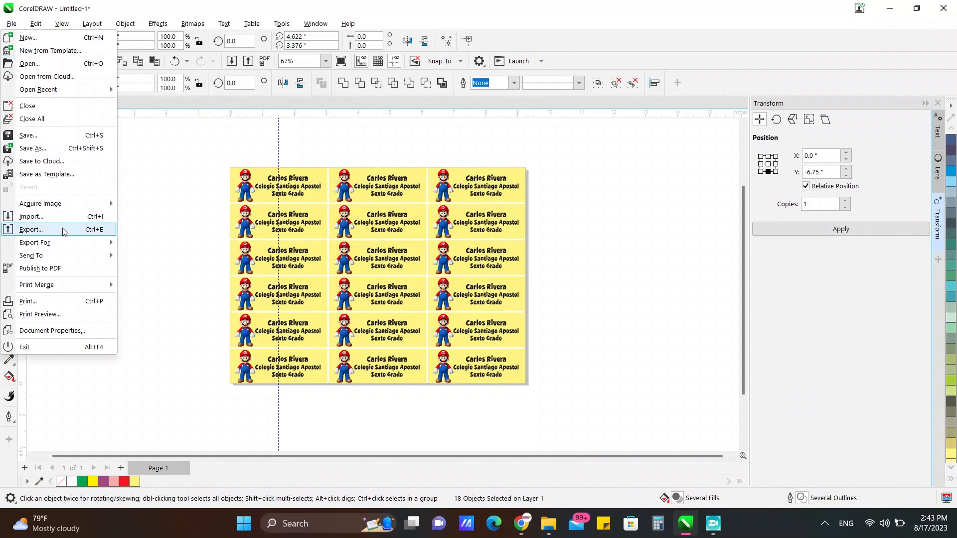
Step: Export the sheet as a 300-resolution PNG named 'Stickers Mario' into the listo print folder
{"action": "left_click", "coordinate": [42, 230]}
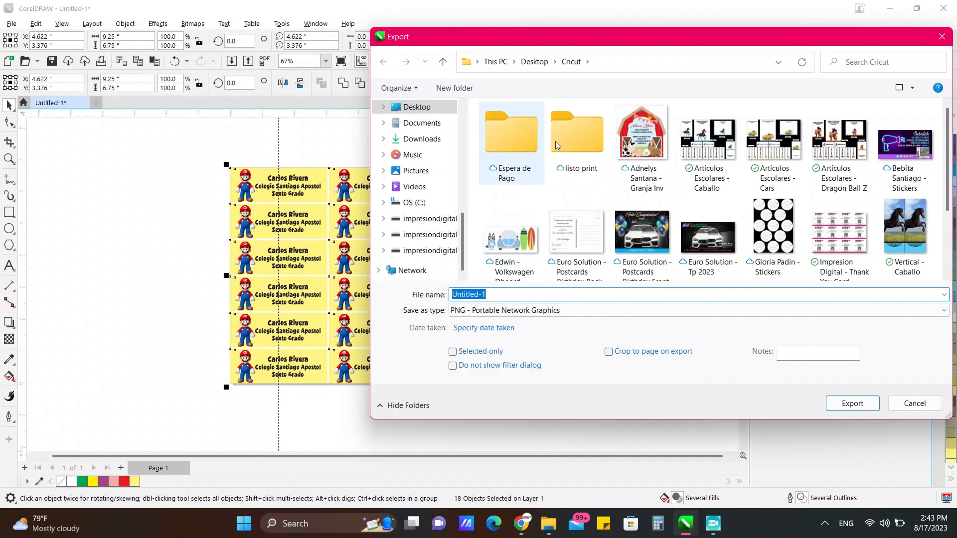
{"action": "double_click", "coordinate": [558, 162]}
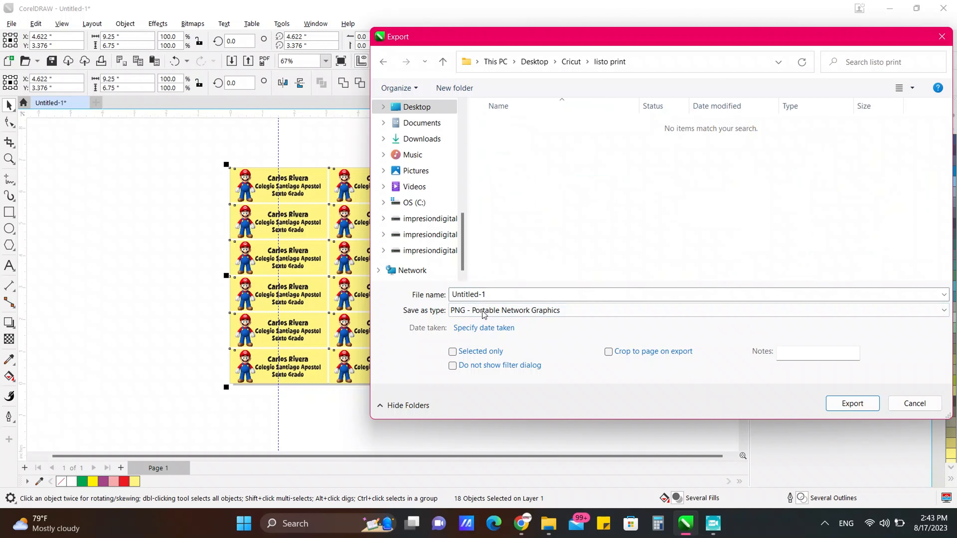
{"action": "left_click", "coordinate": [486, 295]}
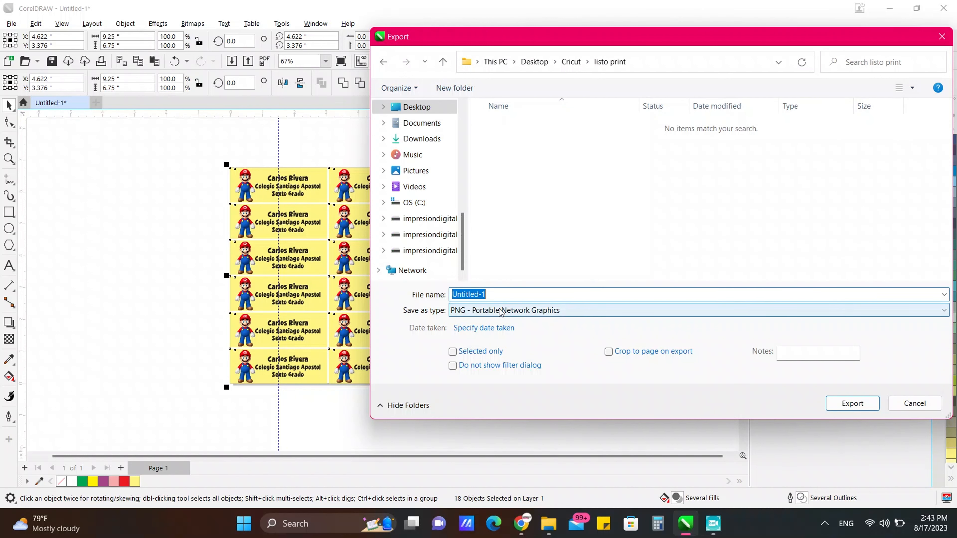
{"action": "type", "text": "Stickers Mario"}
{"action": "left_click", "coordinate": [489, 314]}
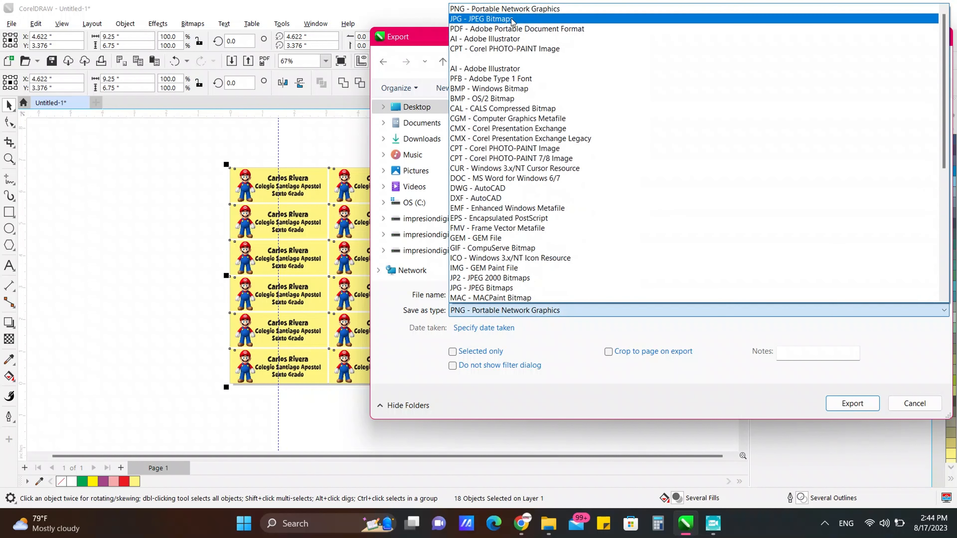
{"action": "left_click", "coordinate": [506, 9]}
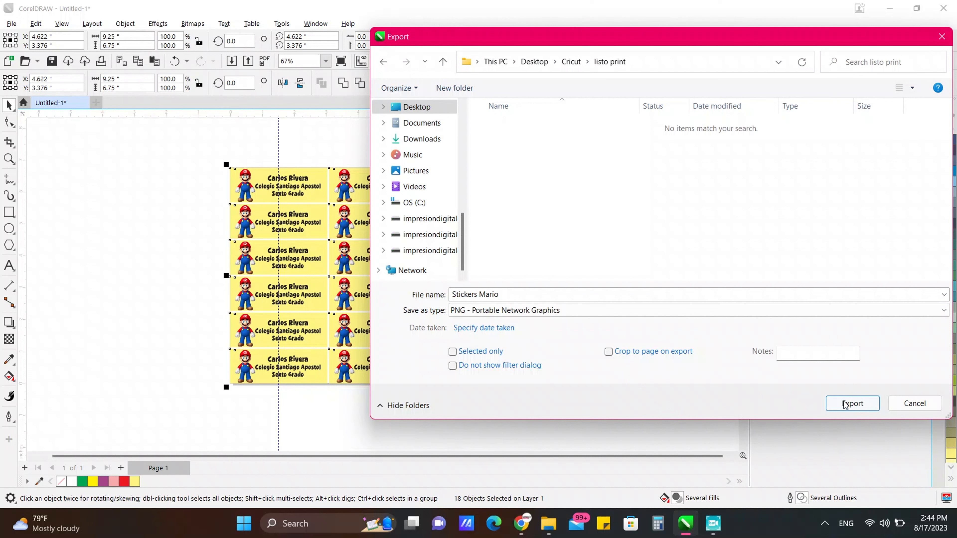
{"action": "left_click", "coordinate": [852, 403]}
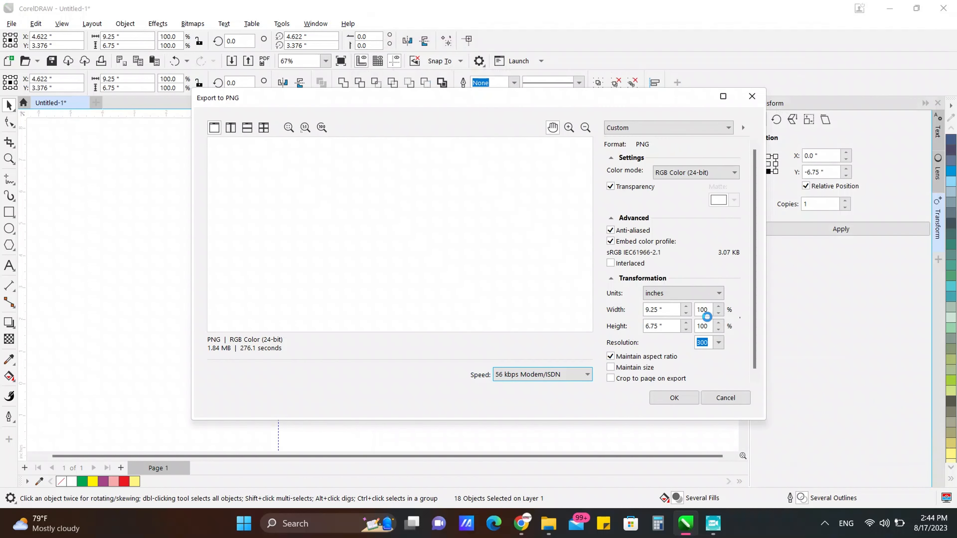
{"action": "scroll", "coordinate": [755, 259], "scroll_direction": "down", "scroll_amount": 1}
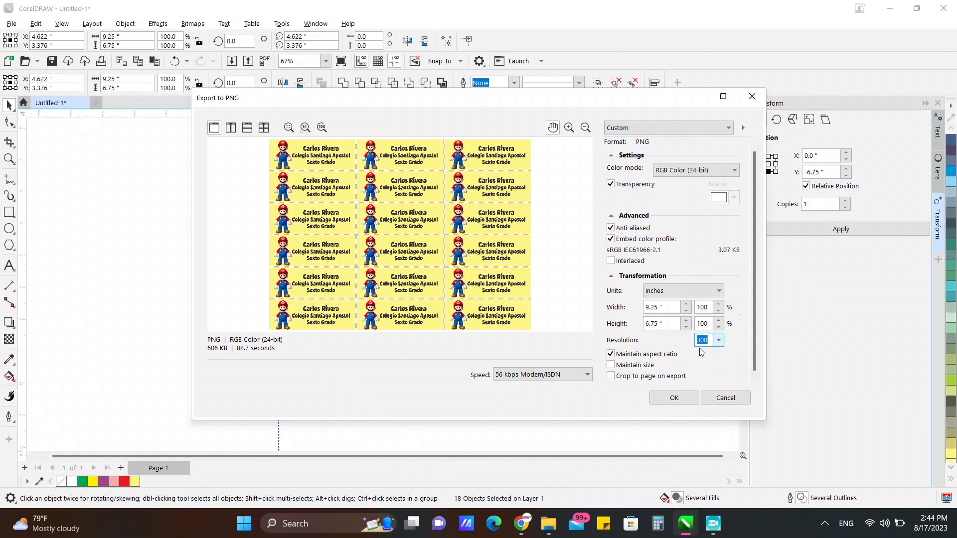
{"action": "left_click", "coordinate": [669, 401]}
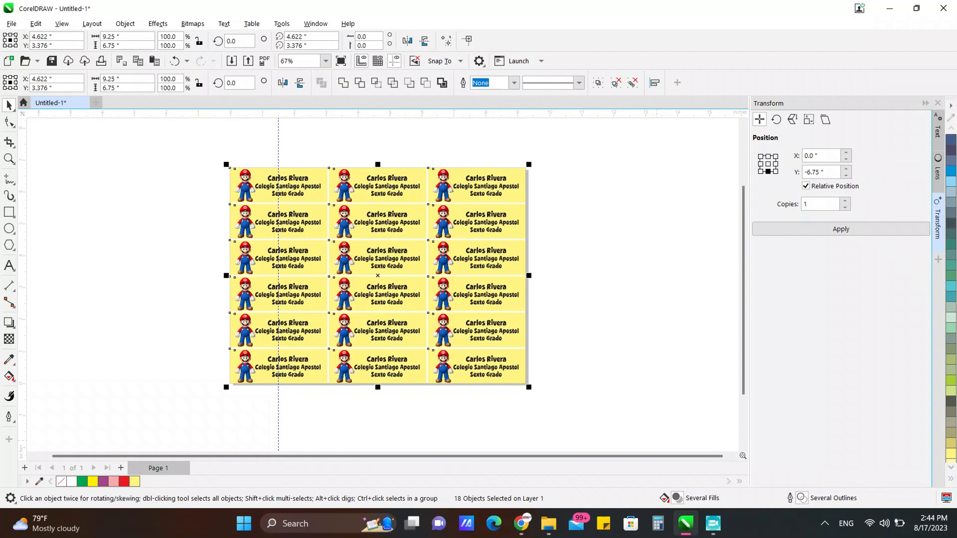
Step: Start a new blank project (Nuevo proyecto) from the Design Space home page
{"action": "left_click", "coordinate": [713, 531]}
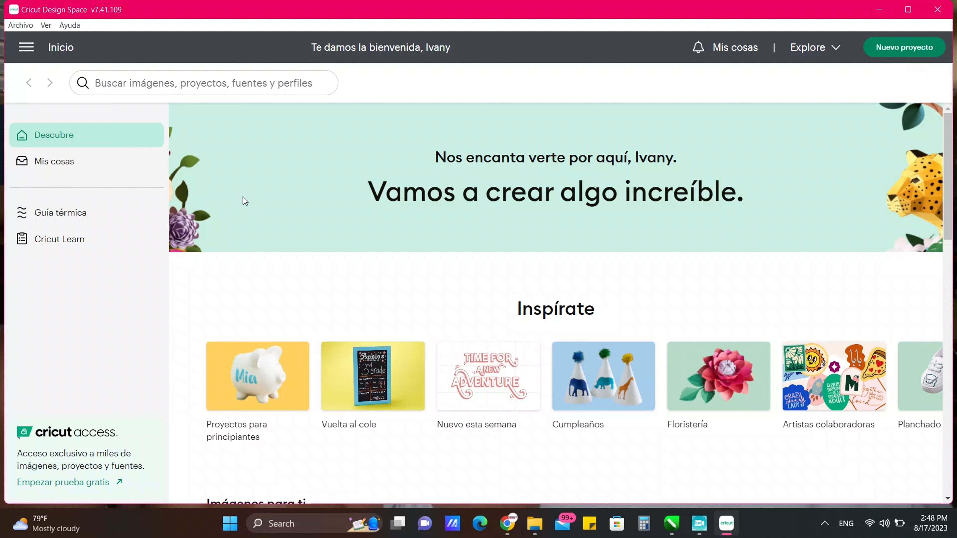
{"action": "left_click", "coordinate": [900, 45]}
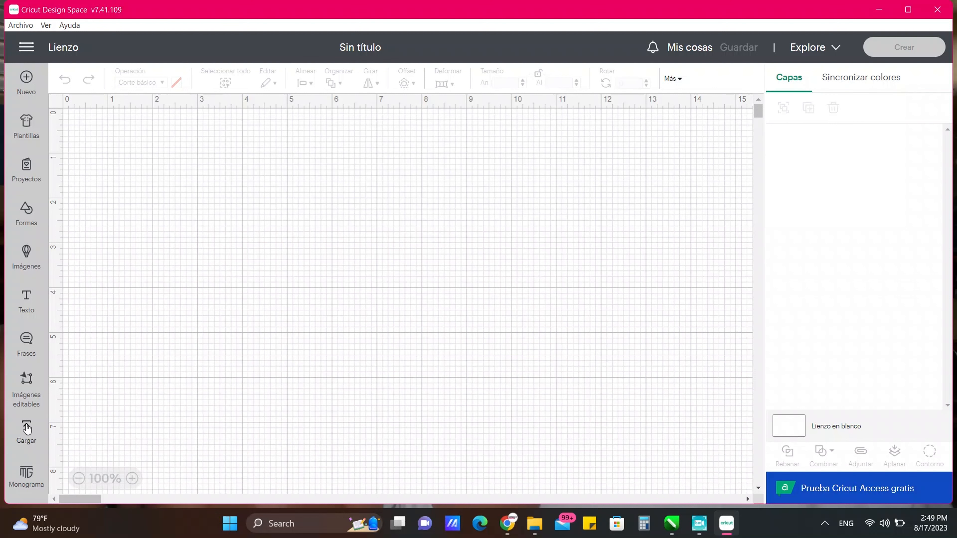
Step: Upload Stickers Mario from listo print as a Complejo image, keeping the background unchanged
{"action": "left_click", "coordinate": [26, 429]}
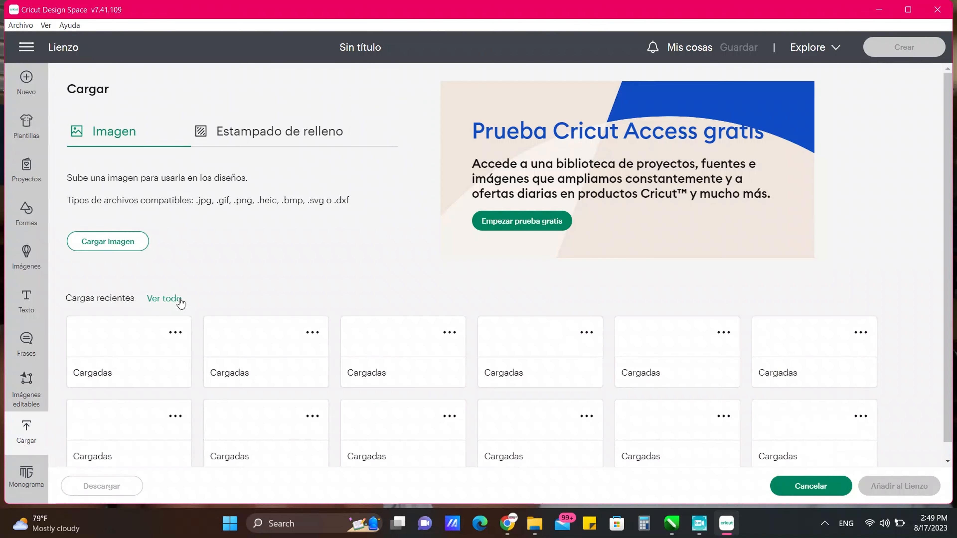
{"action": "left_click", "coordinate": [128, 242]}
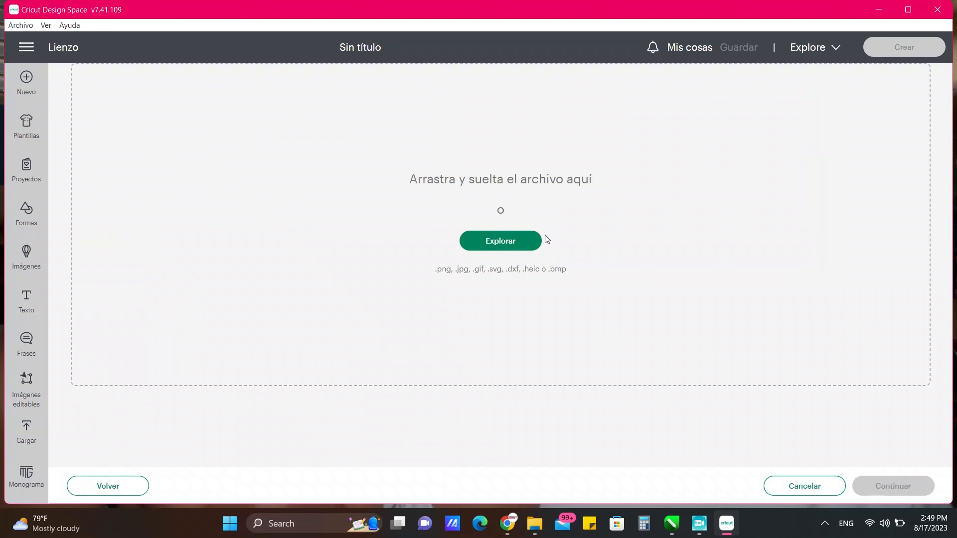
{"action": "left_click", "coordinate": [499, 243]}
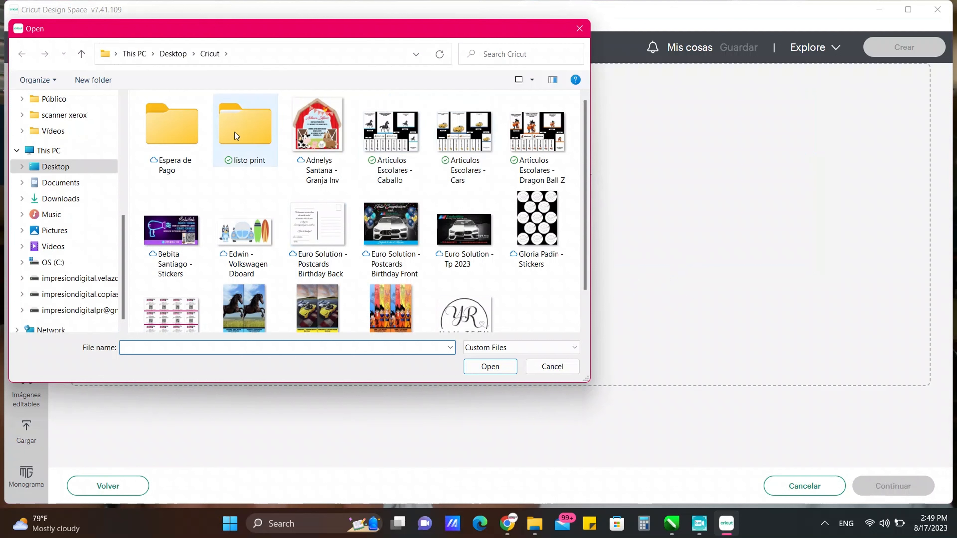
{"action": "double_click", "coordinate": [234, 131]}
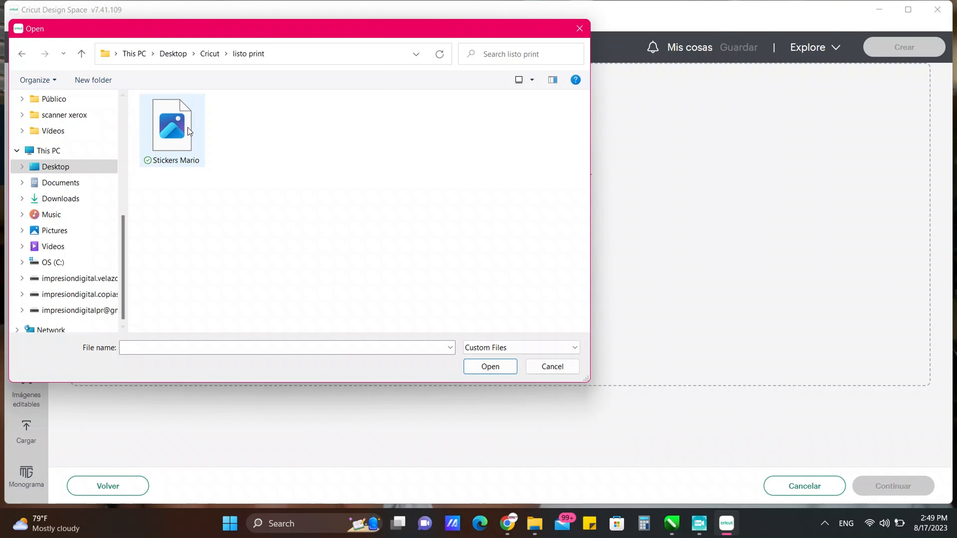
{"action": "left_click", "coordinate": [187, 127]}
{"action": "left_click", "coordinate": [486, 367]}
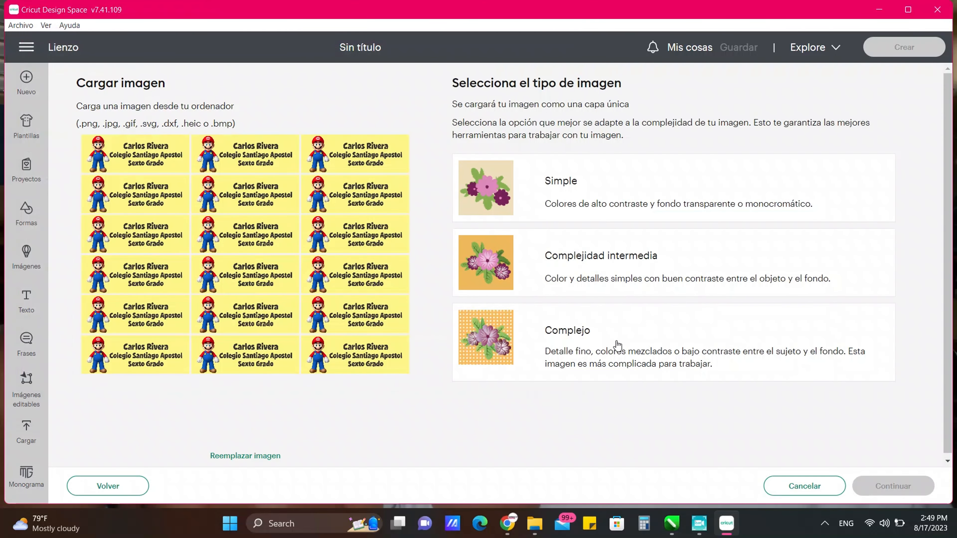
{"action": "left_click", "coordinate": [634, 351]}
{"action": "left_click", "coordinate": [880, 489]}
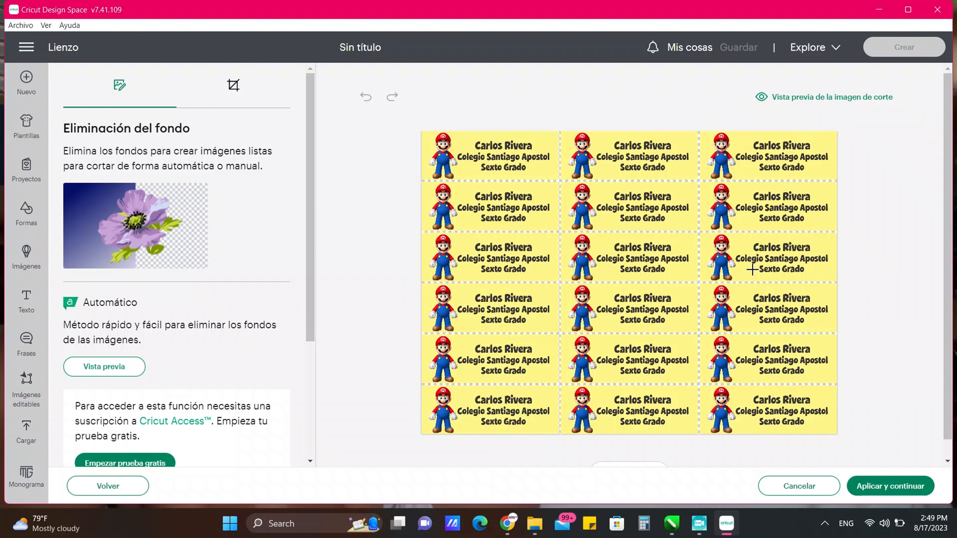
{"action": "left_click", "coordinate": [873, 486]}
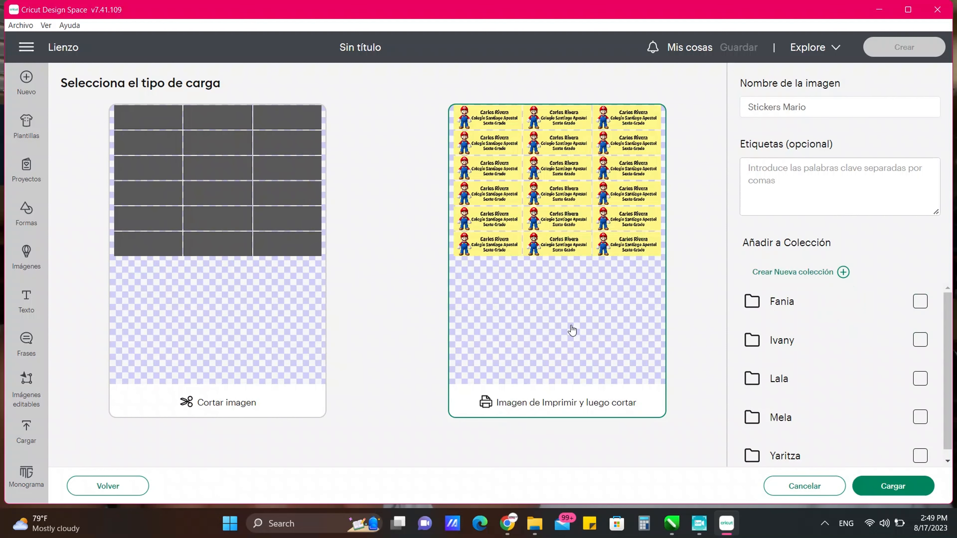
Step: Save the print-then-cut upload and add the Stickers Mario sheet to the canvas
{"action": "left_click", "coordinate": [890, 486]}
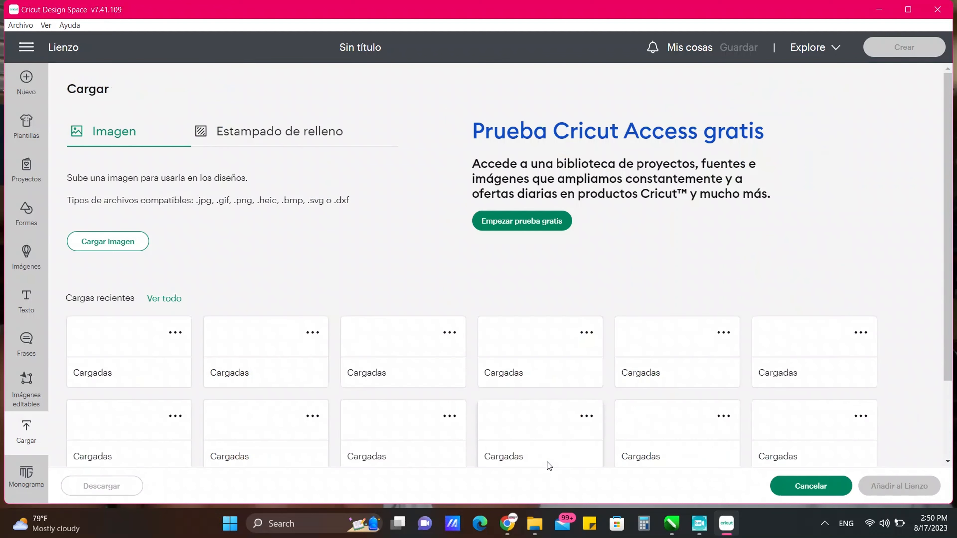
{"action": "left_click", "coordinate": [108, 402]}
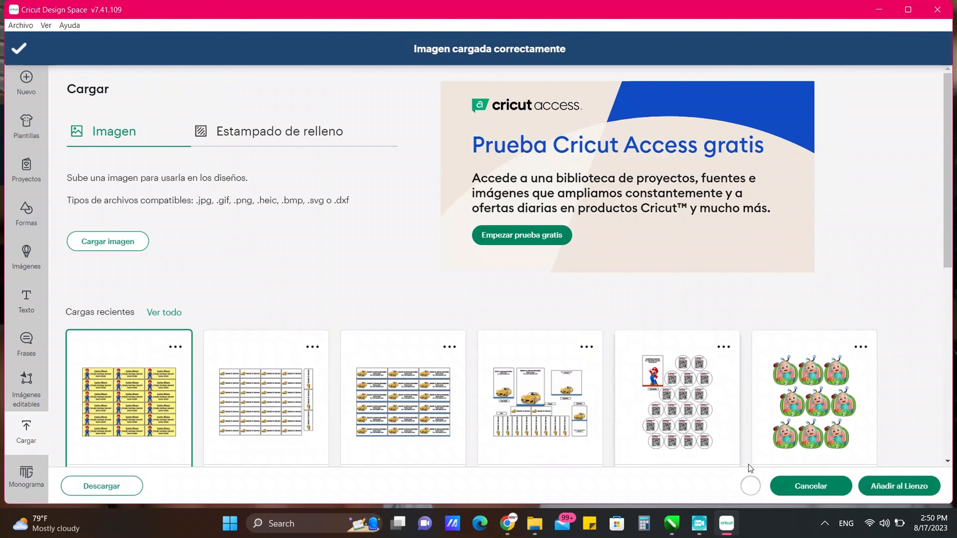
{"action": "left_click", "coordinate": [878, 486]}
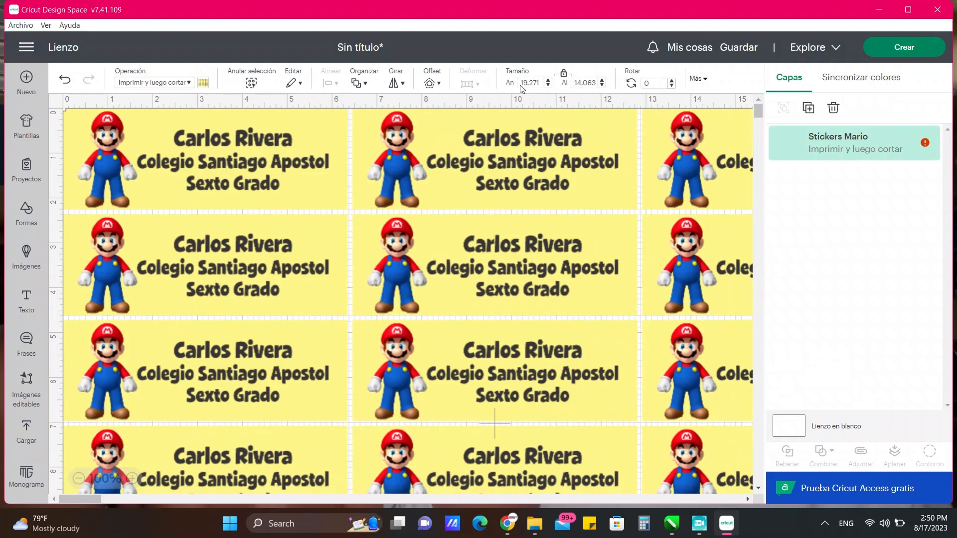
Step: Resize the sheet to 9.25 in wide (6.75 in tall) and proceed to mat preparation
{"action": "left_click", "coordinate": [522, 84]}
{"action": "type", "text": "9.25"}
{"action": "key", "text": "Return"}
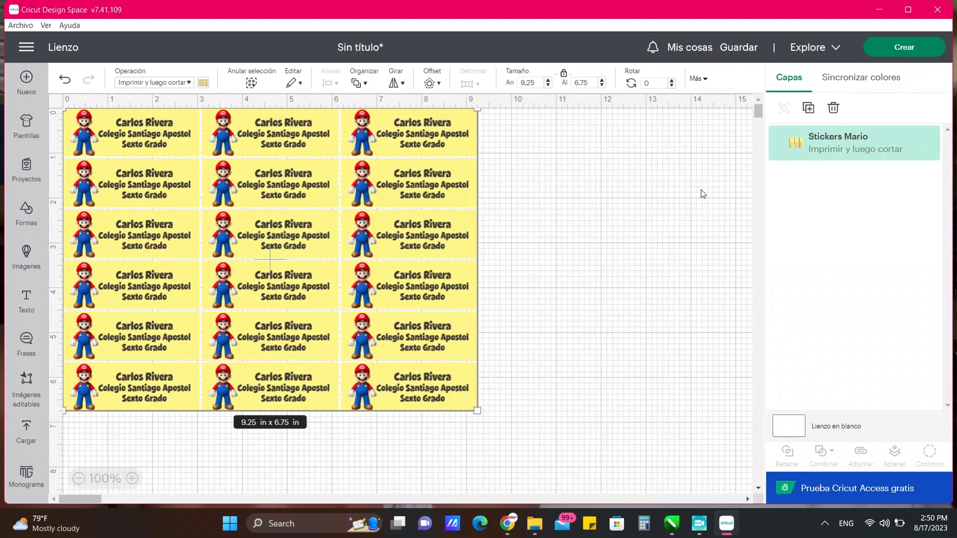
{"action": "left_click", "coordinate": [899, 51]}
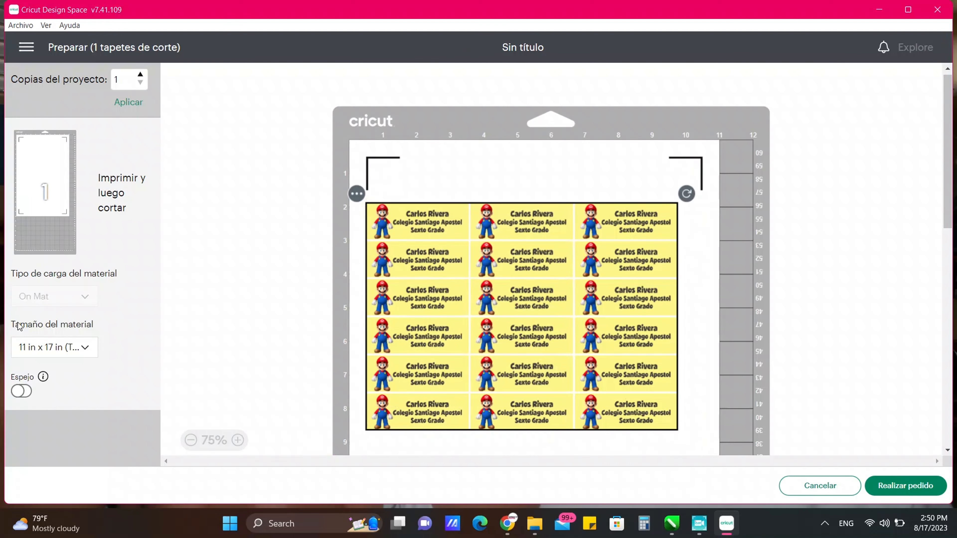
Step: Set the material size to 8.5 × 11 in Letter and continue through the print step
{"action": "left_click", "coordinate": [29, 355]}
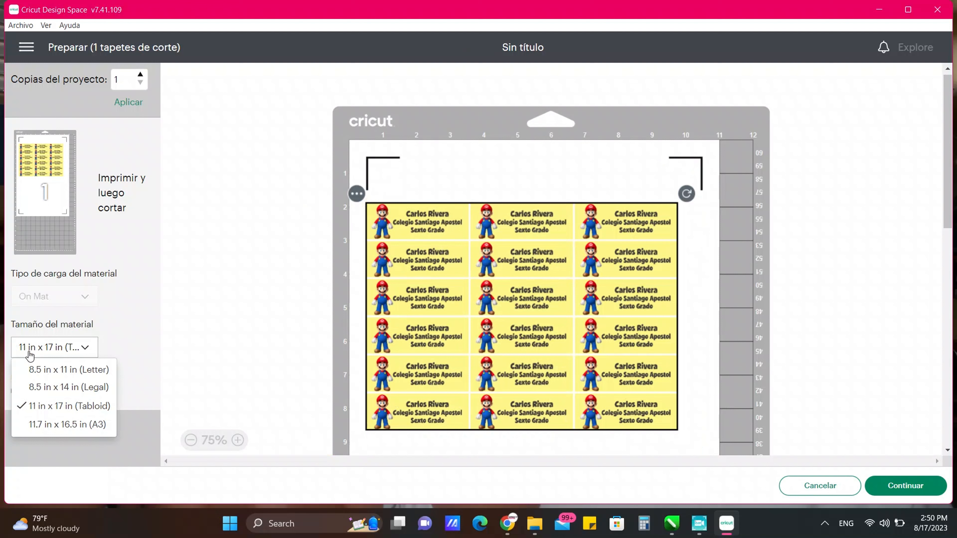
{"action": "left_click", "coordinate": [37, 368]}
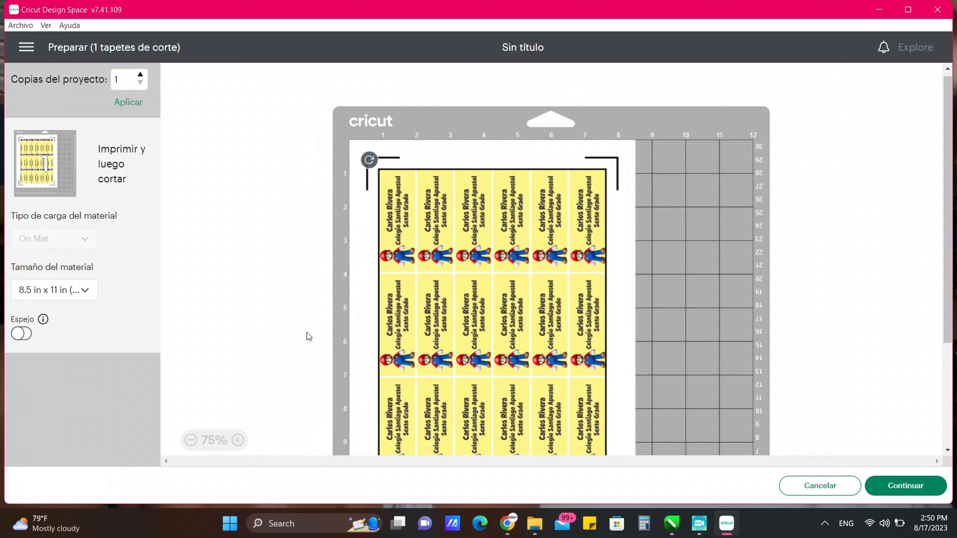
{"action": "left_click", "coordinate": [925, 490]}
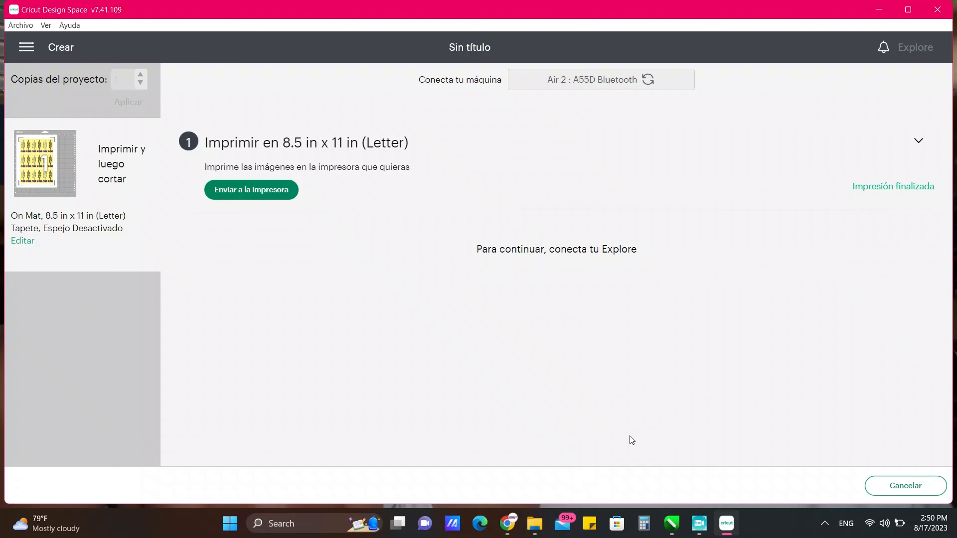
{"action": "left_click", "coordinate": [699, 523]}
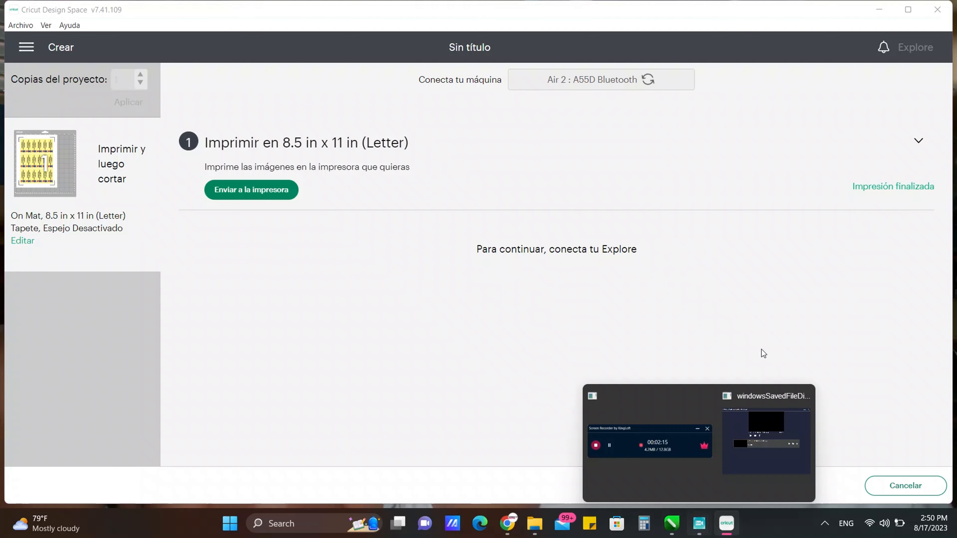
{"action": "left_click", "coordinate": [613, 449]}
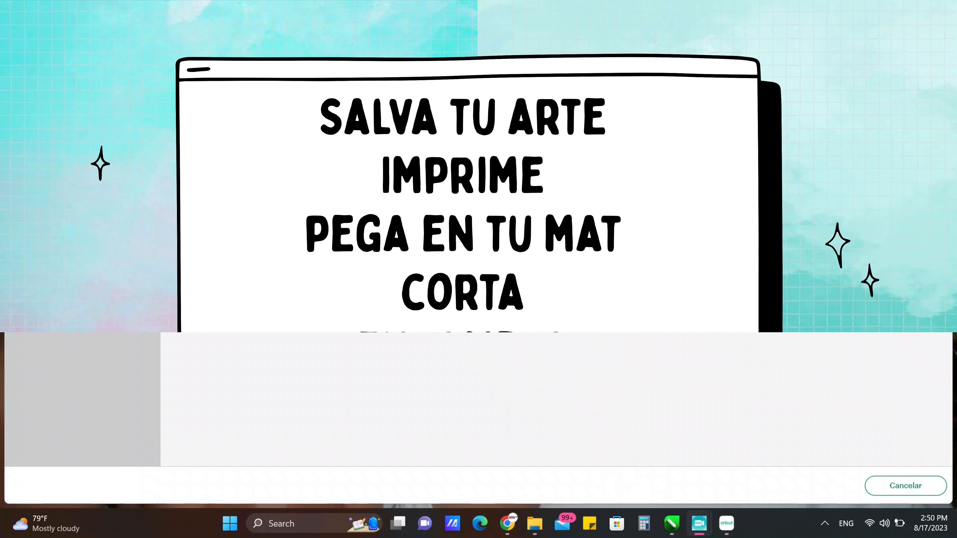